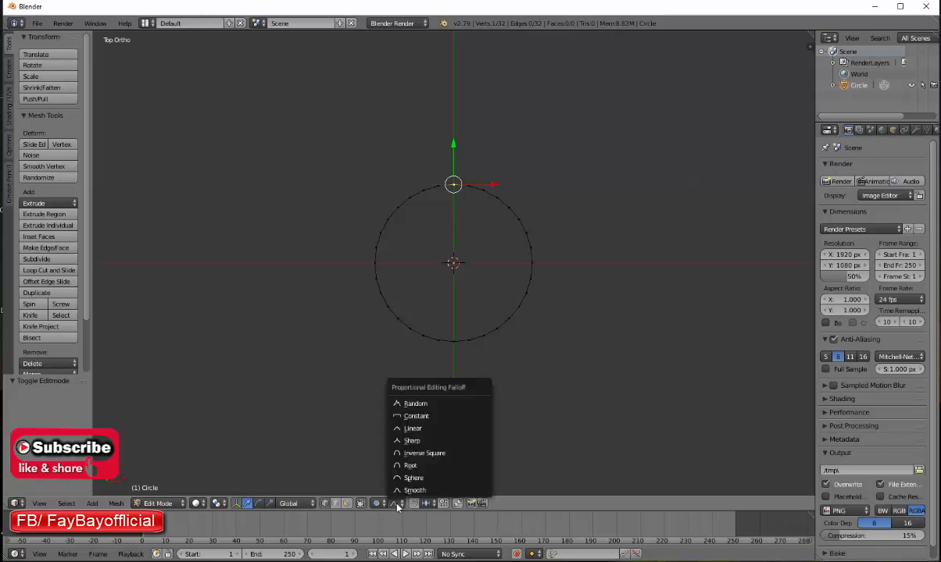
Set the proportional editing falloff to Linear and pull the circle's top vertex up about 1.59 along Y into a pointed leaf tip
click(422, 430)
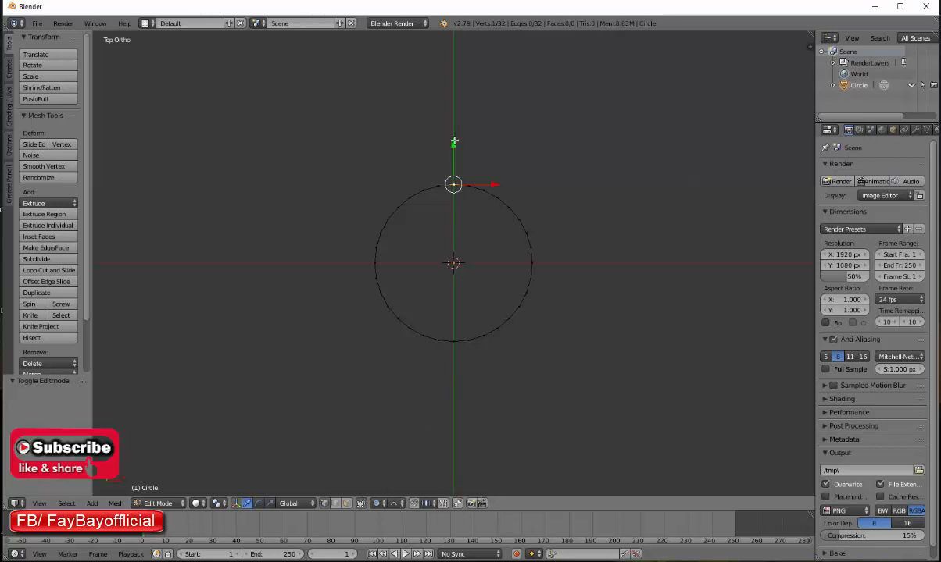
drag(454, 145, 453, 486)
scroll(453, 69, up, 1)
scroll(454, 492, down, 2)
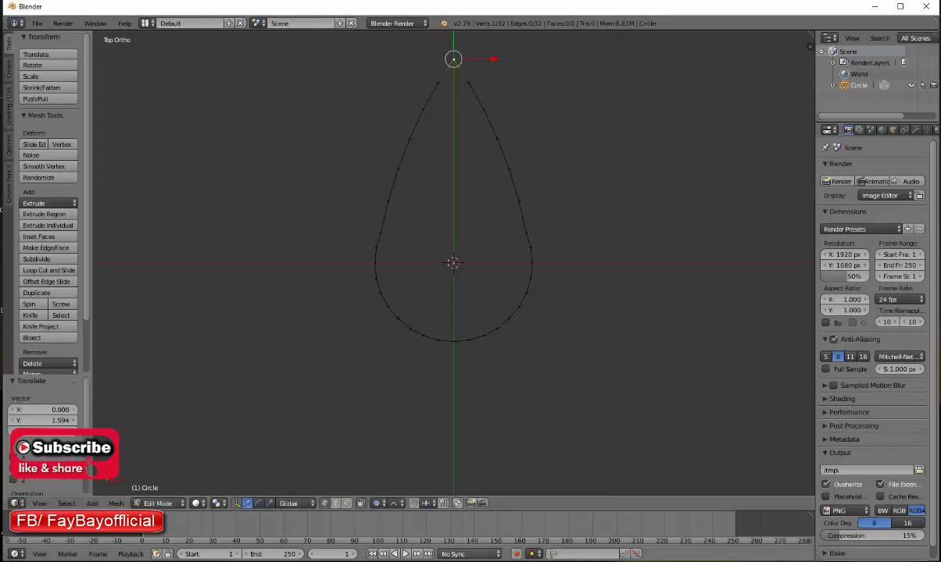
Move the outline's bottom vertex up about 0.26 along Y, with a proportional size of 0.42, to form a notch at the leaf base
right_click(453, 340)
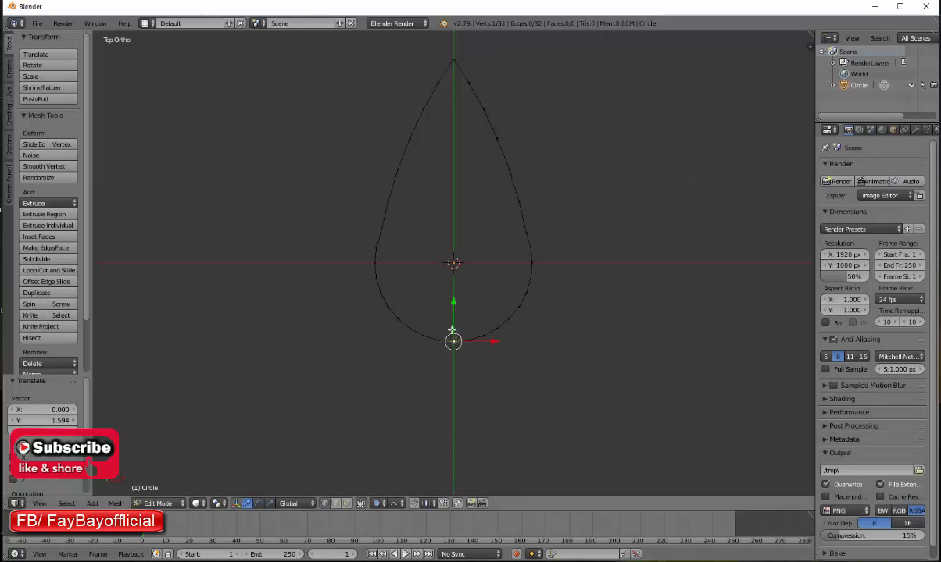
key(g)
scroll(451, 297, up, 10)
scroll(452, 289, up, 1)
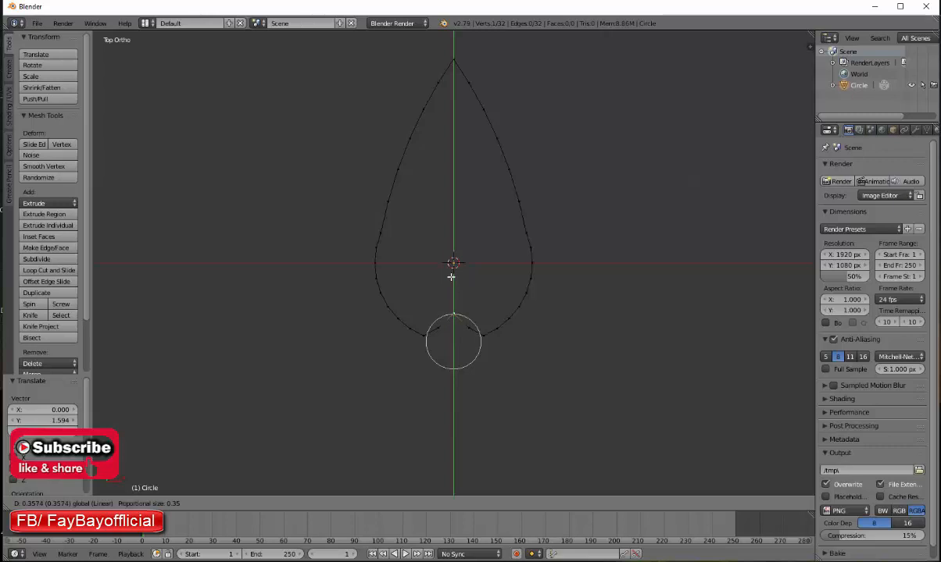
scroll(451, 279, down, 1)
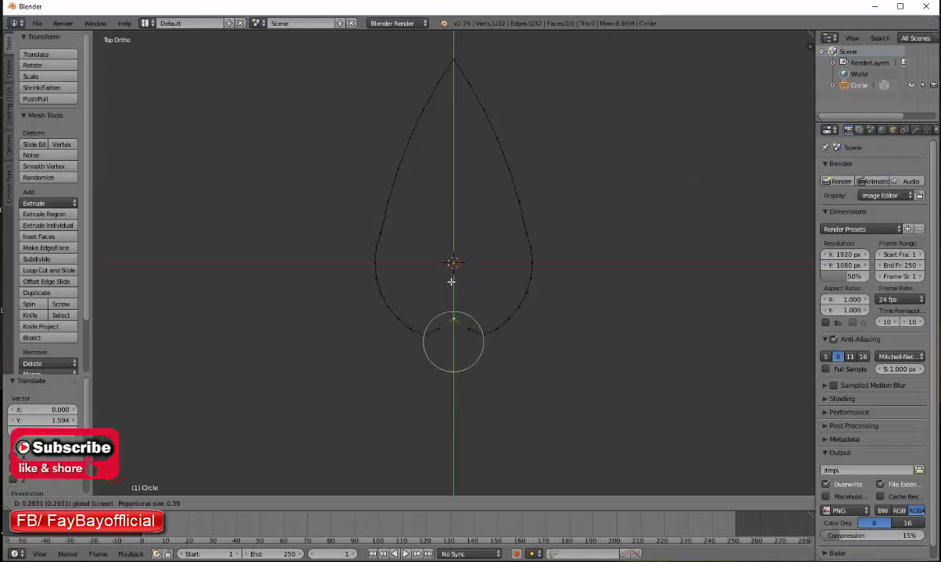
scroll(450, 282, down, 1)
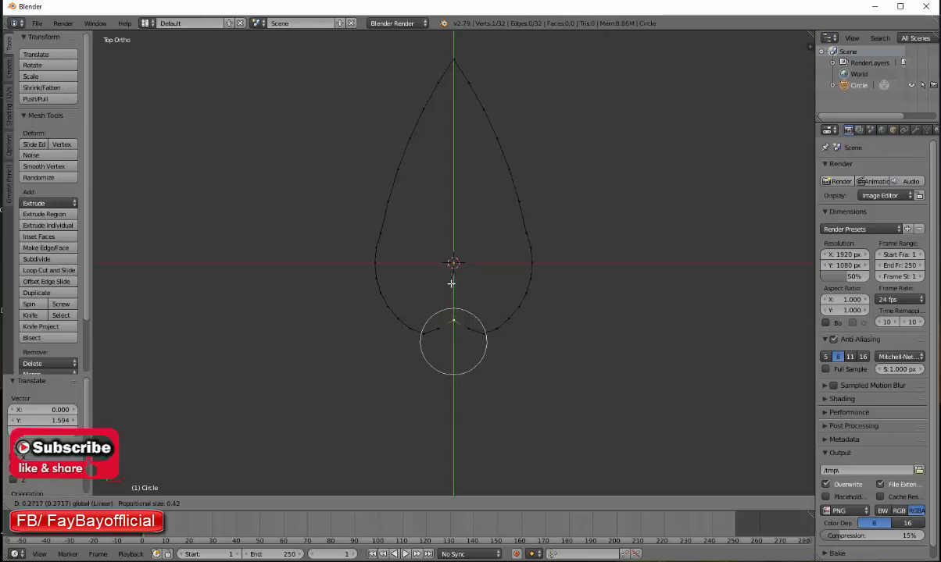
click(451, 284)
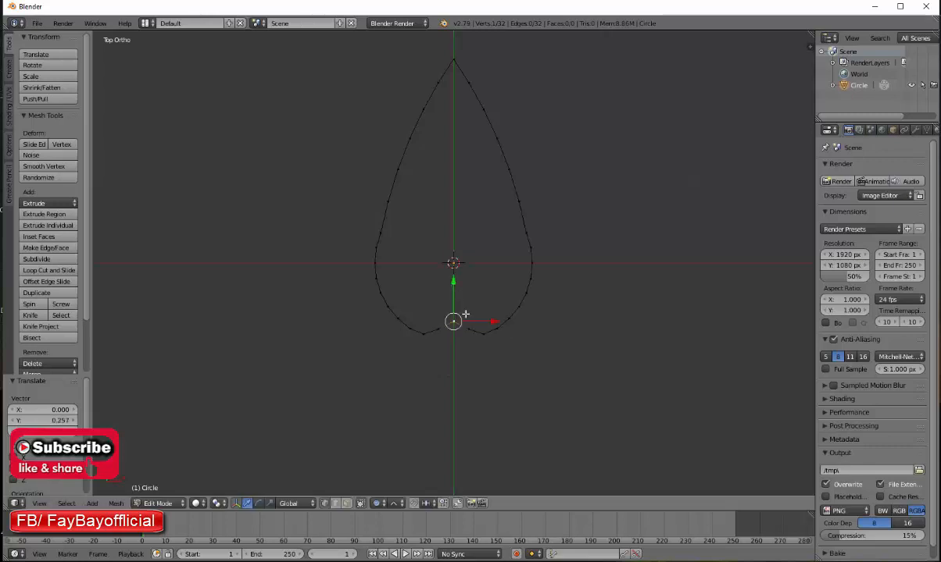
Grid Fill the whole leaf outline with a span of 12, offsetting the grid until it is symmetric about the centre line
key(a)
scroll(360, 258, down, 2)
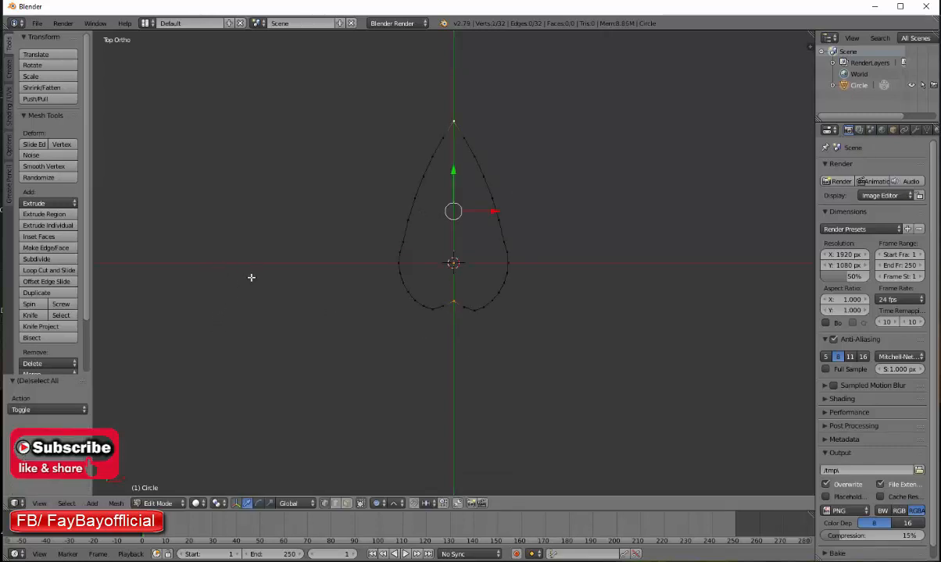
key(a)
key(ctrl+f)
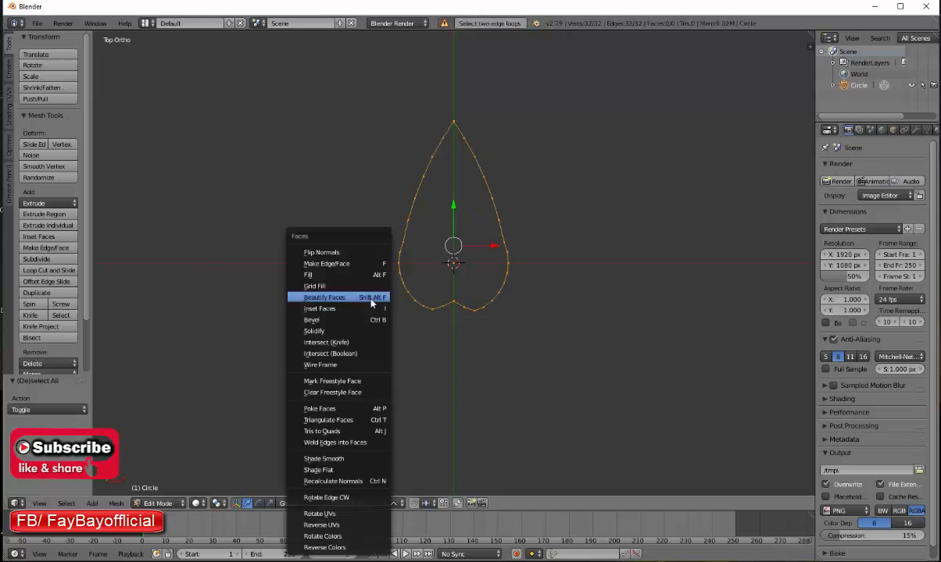
click(349, 286)
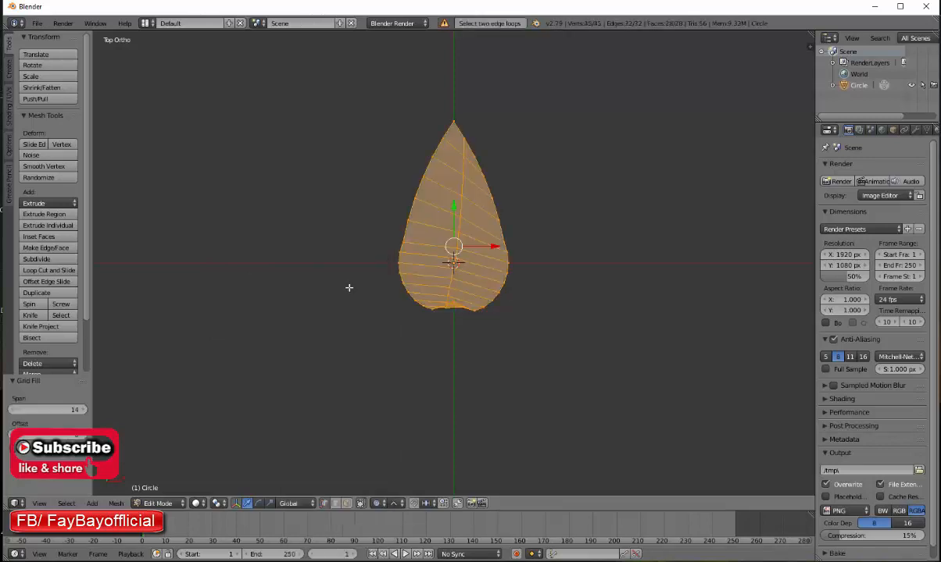
click(13, 411)
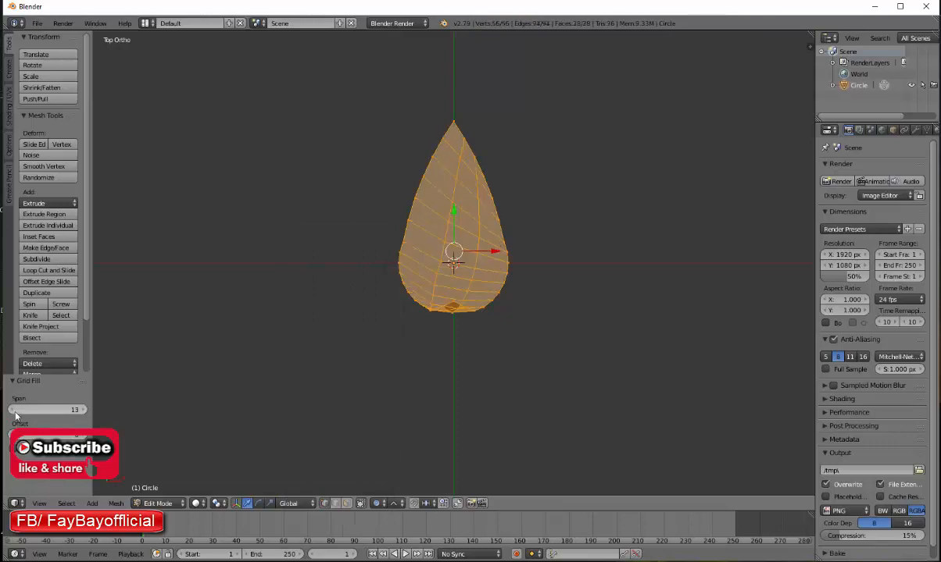
click(13, 410)
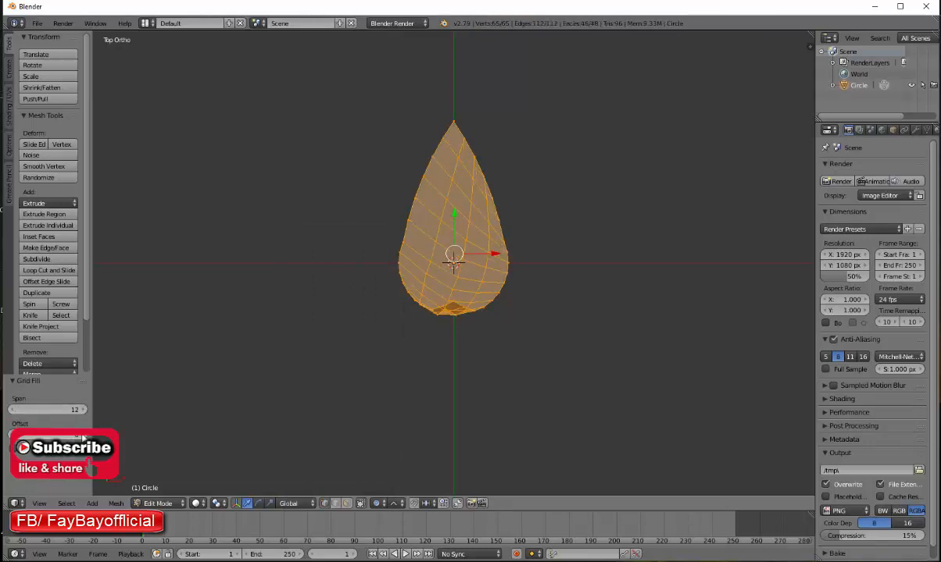
click(82, 435)
click(82, 435)
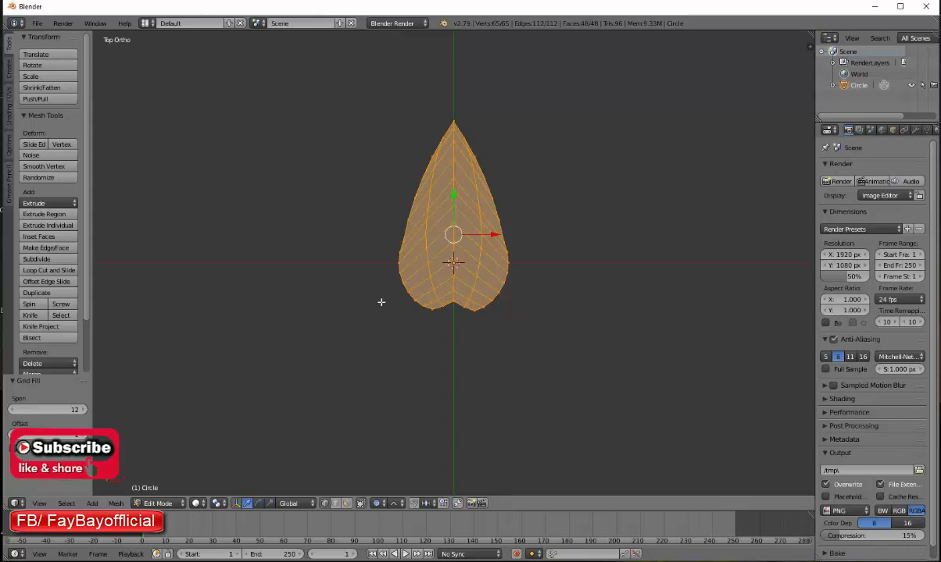
Select the leaf's interior vertices by inverting the outer edge loop selection, and apply Smooth to them five times
right_click(407, 292)
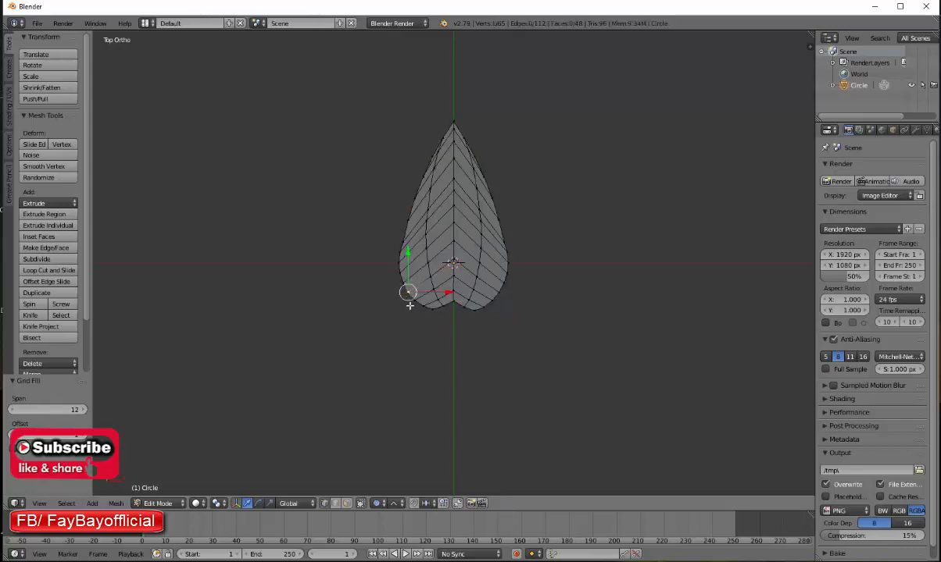
alt+right_click(416, 300)
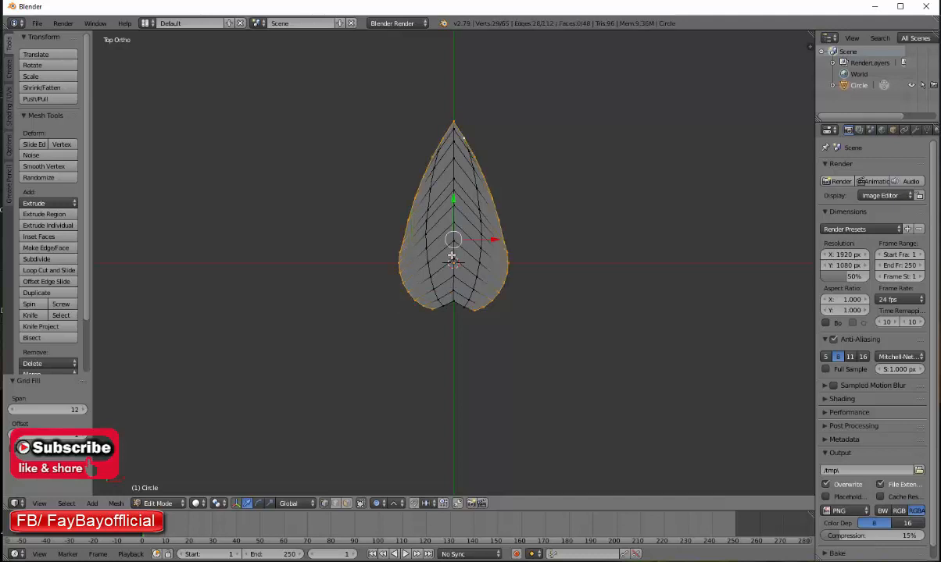
key(ctrl+i)
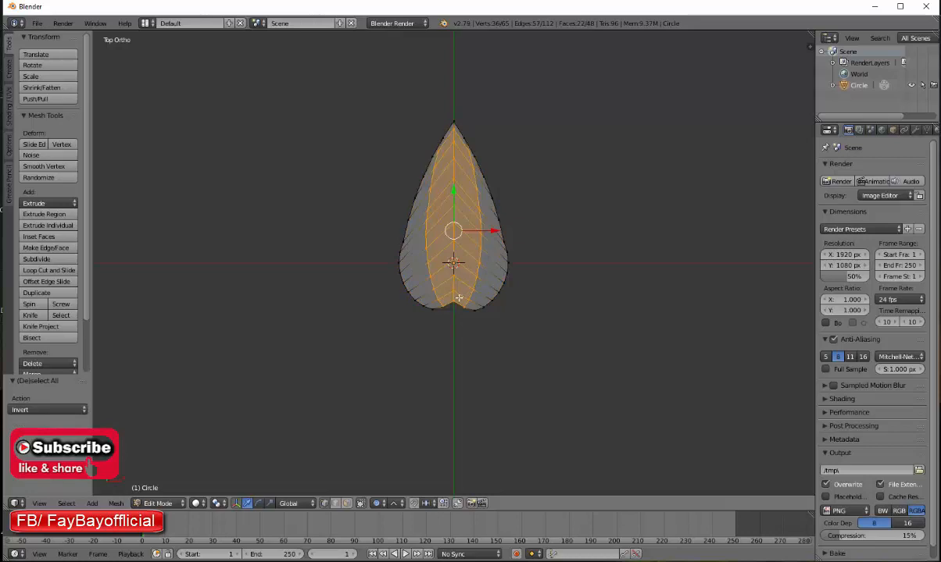
mouse_move(461, 294)
middle_down()
mouse_move(369, 241)
mouse_move(432, 276)
mouse_move(485, 270)
mouse_move(470, 283)
middle_up()
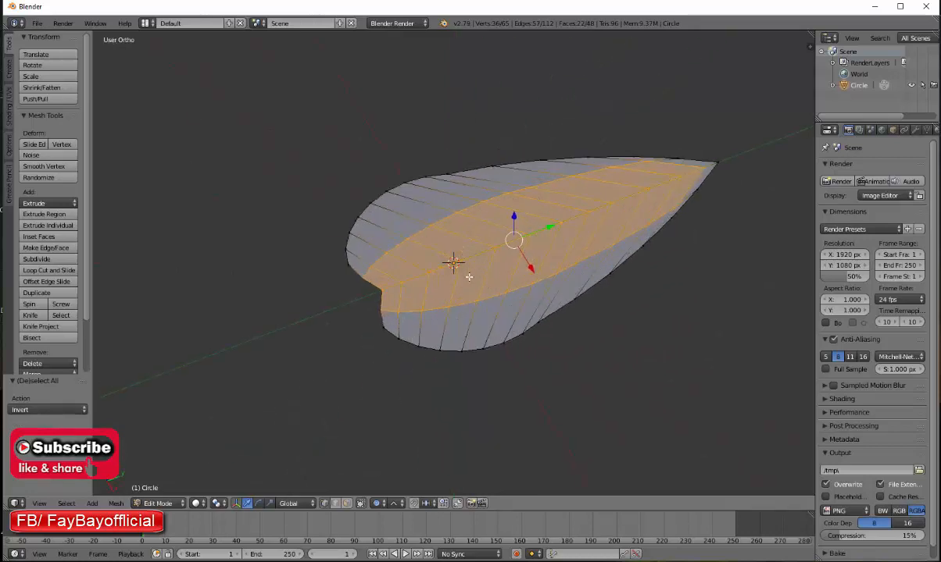
key(w)
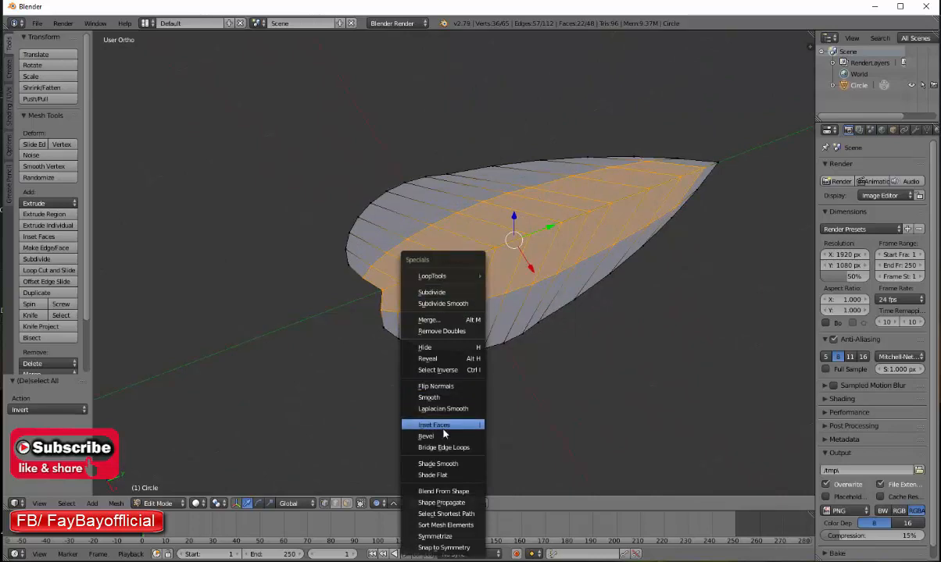
click(442, 397)
key(w)
click(442, 398)
key(w)
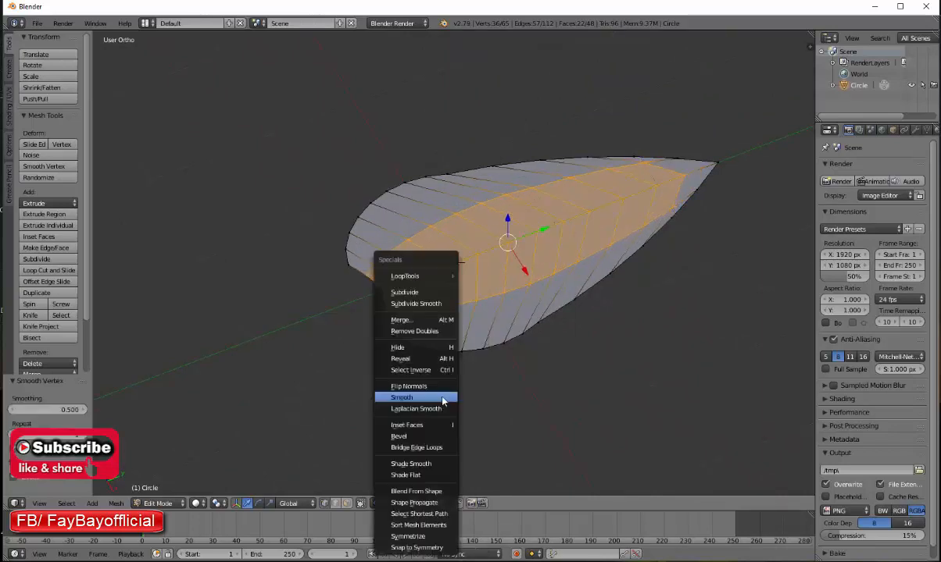
click(441, 398)
key(w)
click(442, 399)
key(w)
click(442, 399)
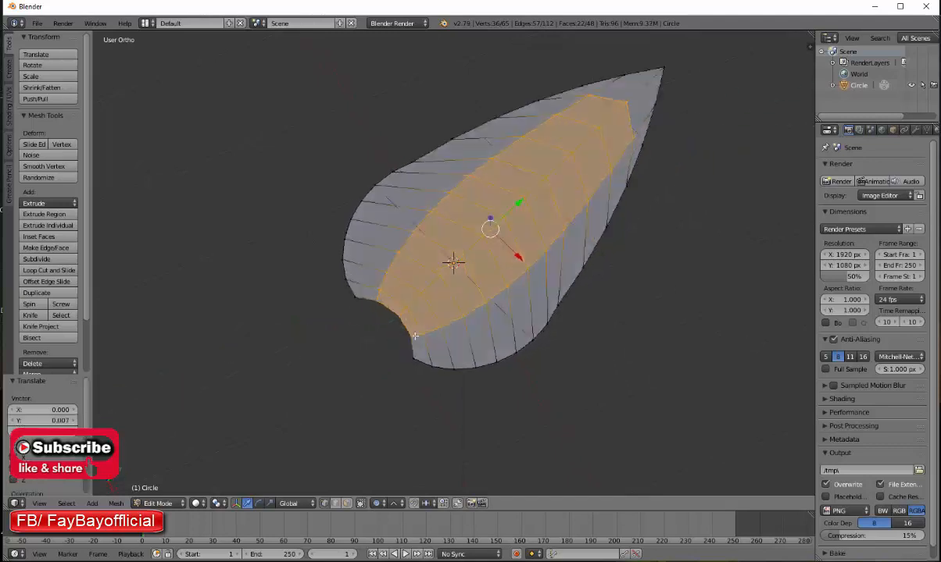
Select the leaf's lengthwise centre edge loop and lower it along Z to form a V-shaped midrib fold
middle_drag(415, 336, 502, 315)
right_click(460, 269)
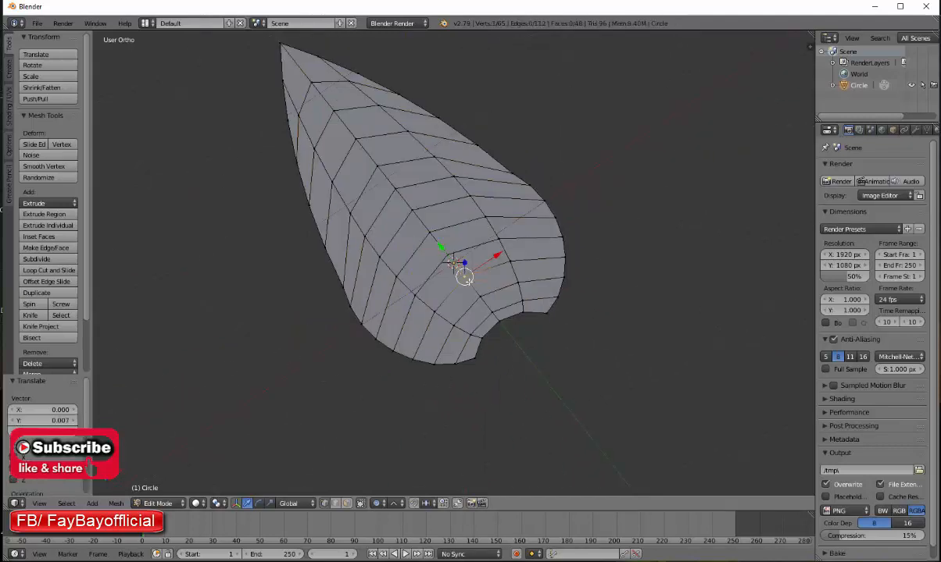
scroll(442, 269, down, 2)
scroll(443, 272, up, 1)
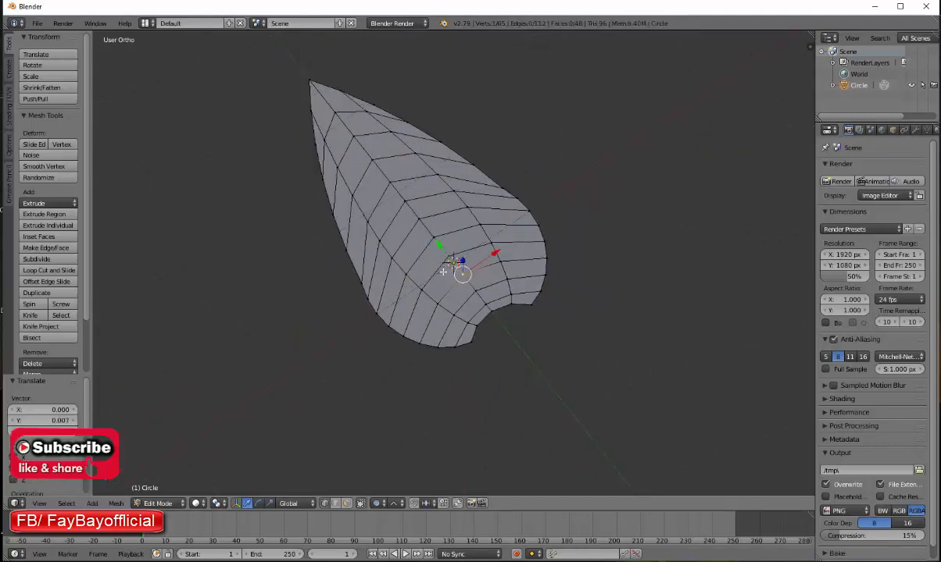
alt+right_click(411, 207)
middle_drag(469, 297, 437, 183)
drag(444, 190, 443, 219)
scroll(445, 210, down, 3)
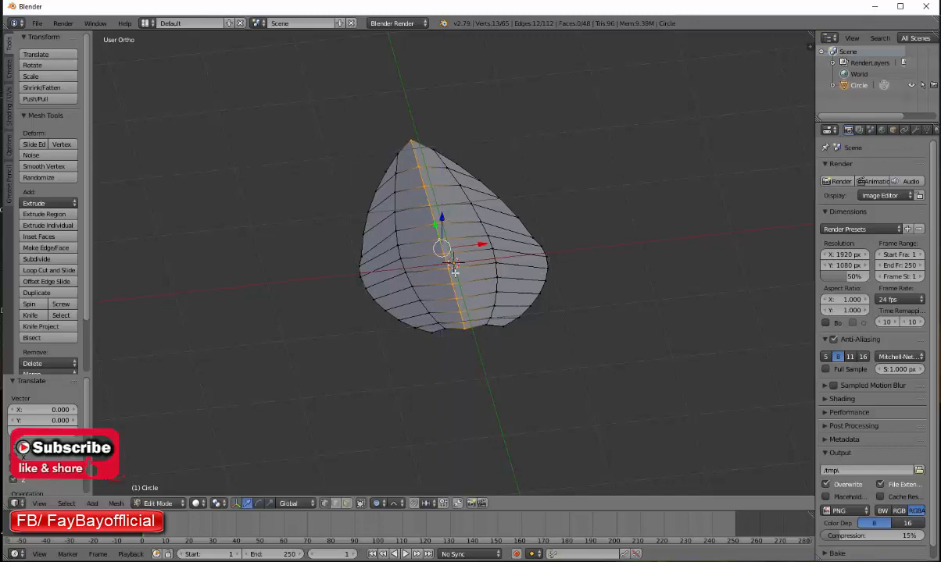
middle_drag(454, 271, 362, 271)
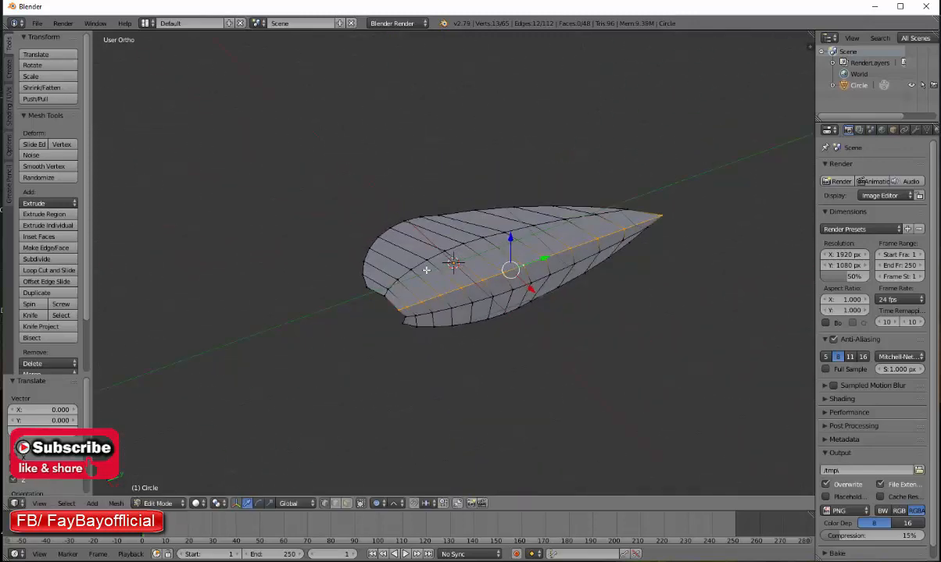
scroll(426, 269, up, 2)
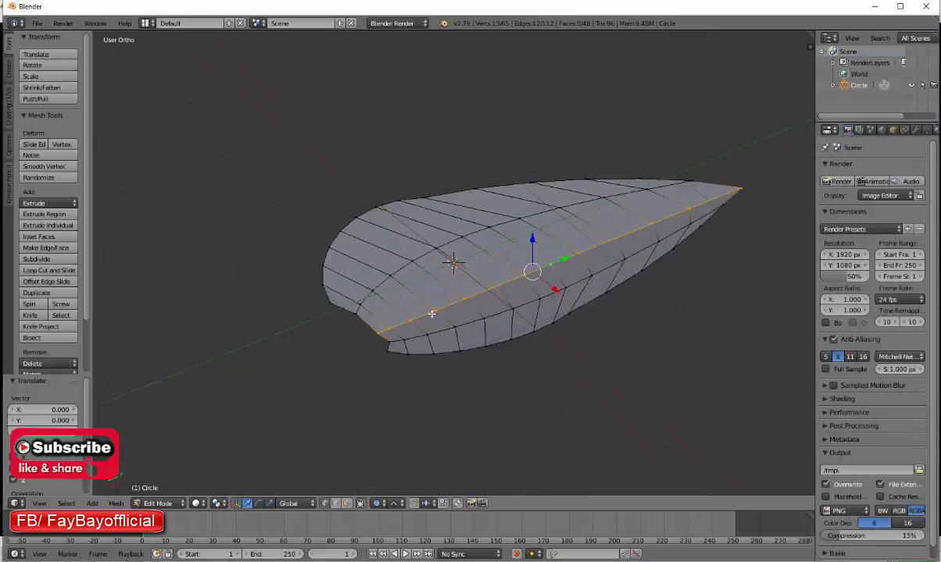
Select two rim vertices on each side near the leaf base and lower them about 0.08 along Z with proportional size 1.21
right_click(434, 354)
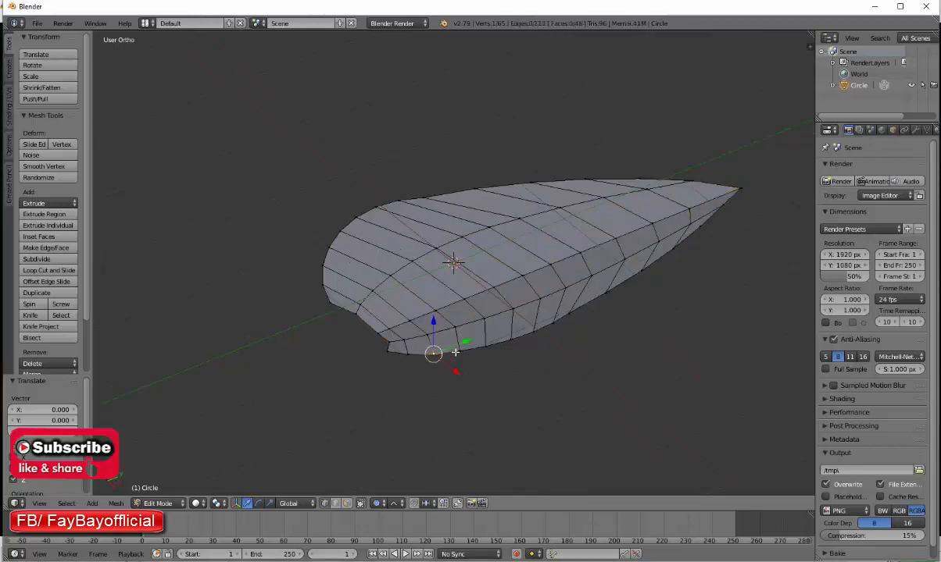
shift+right_click(459, 352)
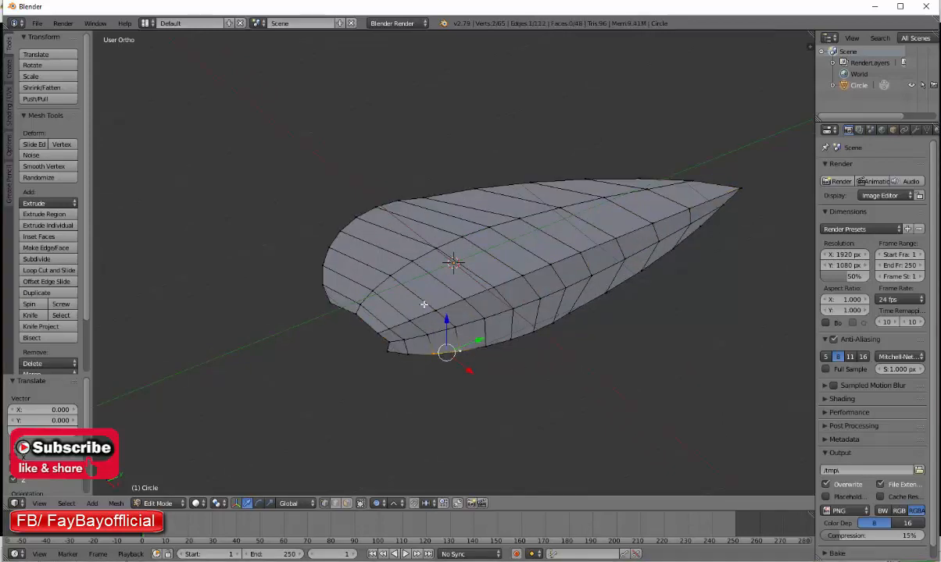
shift+right_click(328, 248)
shift+right_click(322, 268)
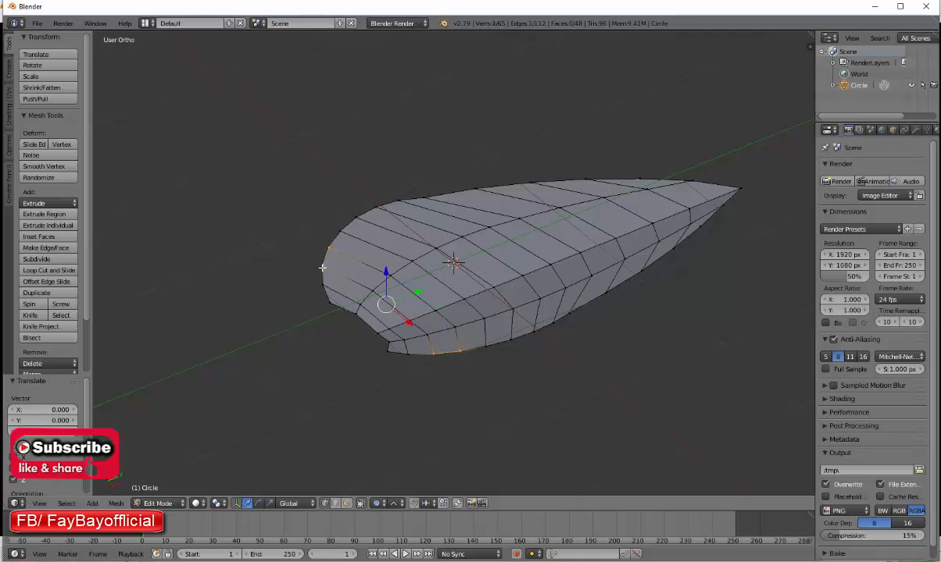
key(KP_1)
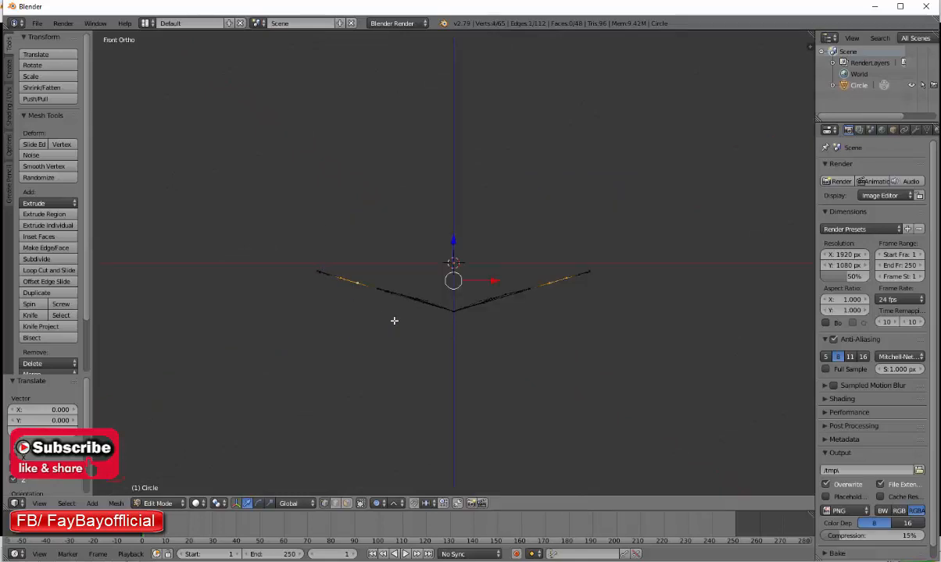
key(g)
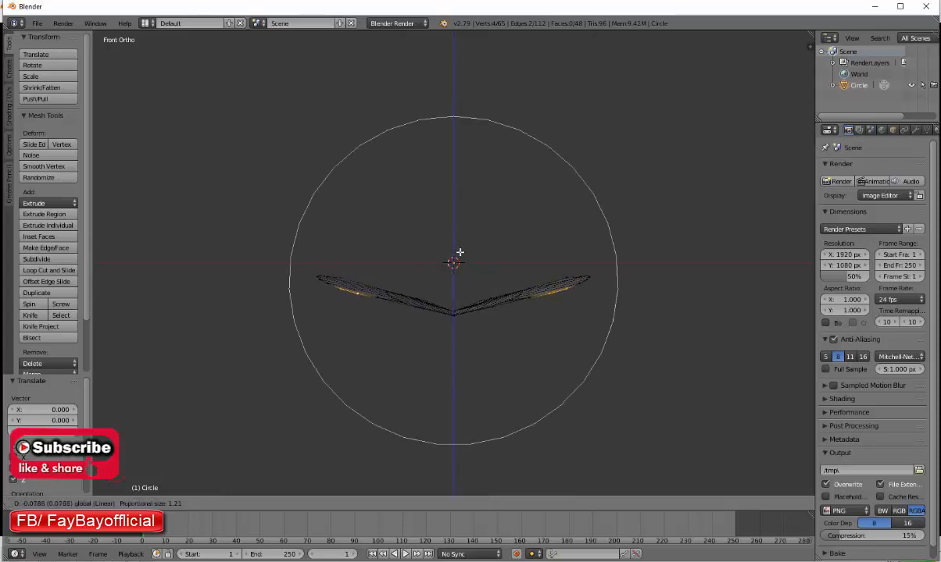
click(459, 252)
Raise the leaf's centre edge loop about 0.08 along Z in front view, with a proportional radius wide enough to cover the whole width
middle_drag(460, 252, 422, 252)
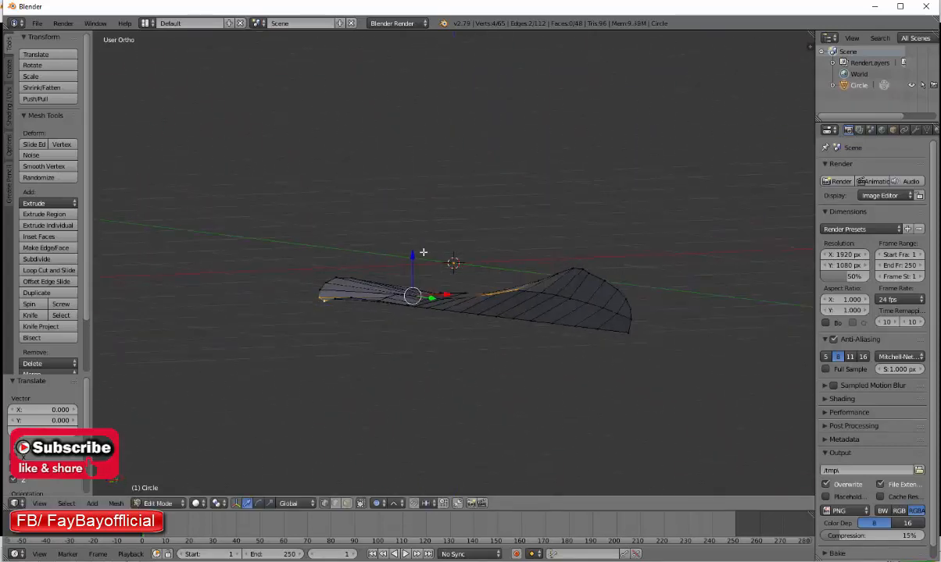
key(KP_1)
key(g)
scroll(456, 272, down, 2)
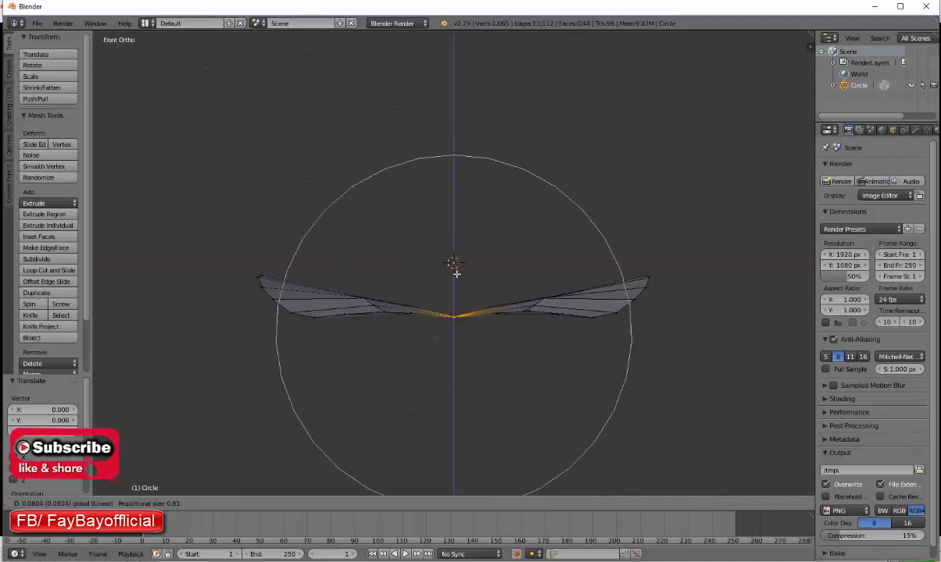
scroll(456, 272, down, 7)
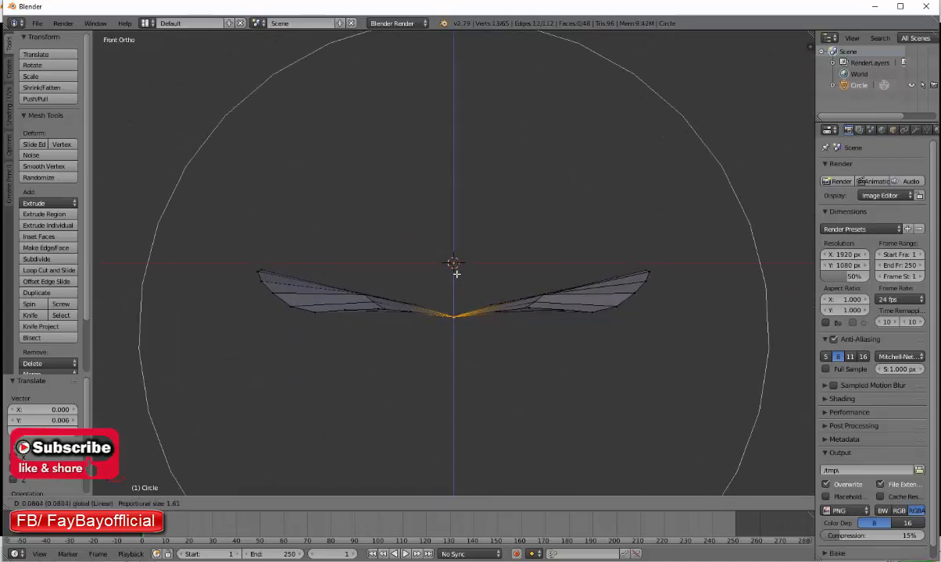
scroll(457, 274, down, 1)
click(456, 276)
middle_drag(456, 277, 435, 312)
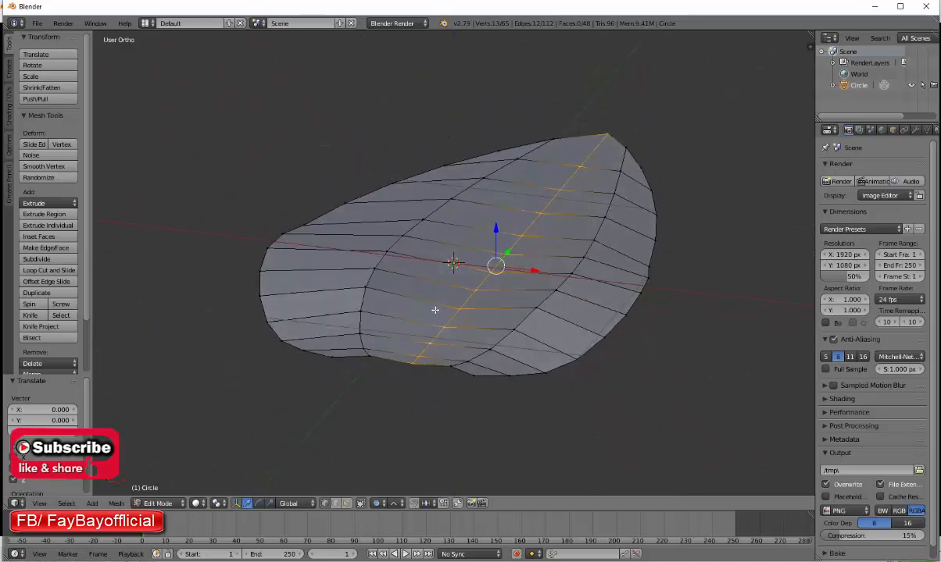
Select three rim vertices on each side of the leaf's lower half, shift them slightly along Z, and check the shape in Object Mode
right_click(261, 297)
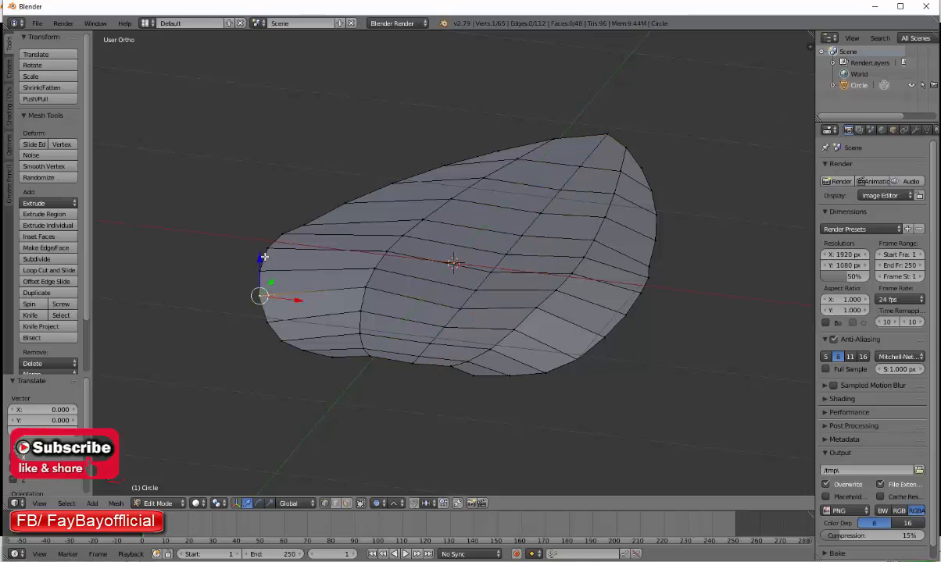
shift+right_click(255, 234)
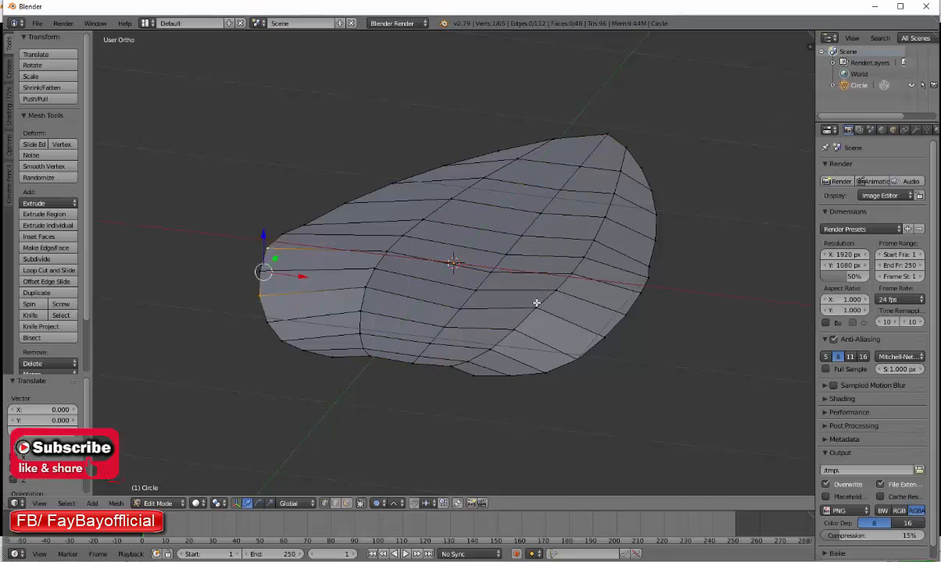
shift+right_click(575, 358)
shift+right_click(607, 338)
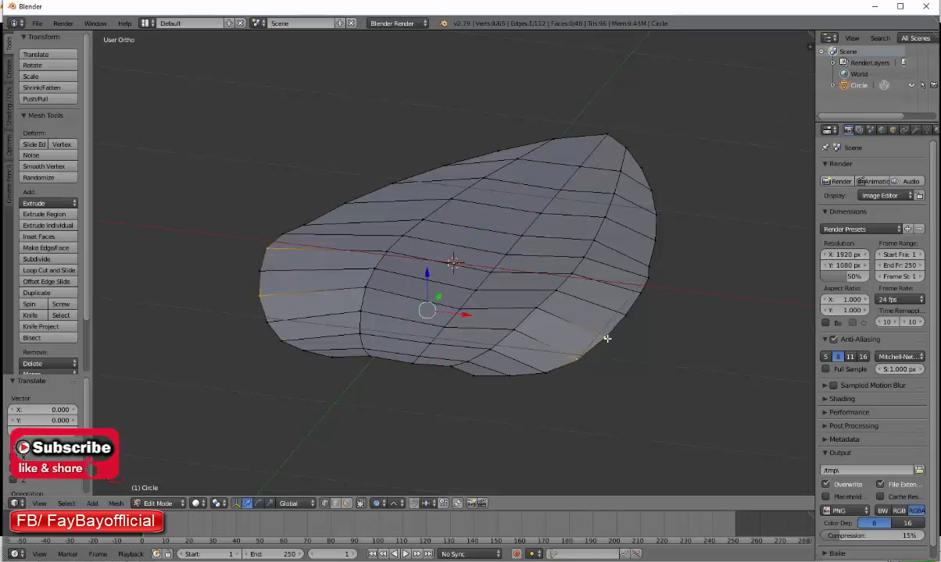
shift+right_click(624, 314)
shift+right_click(261, 271)
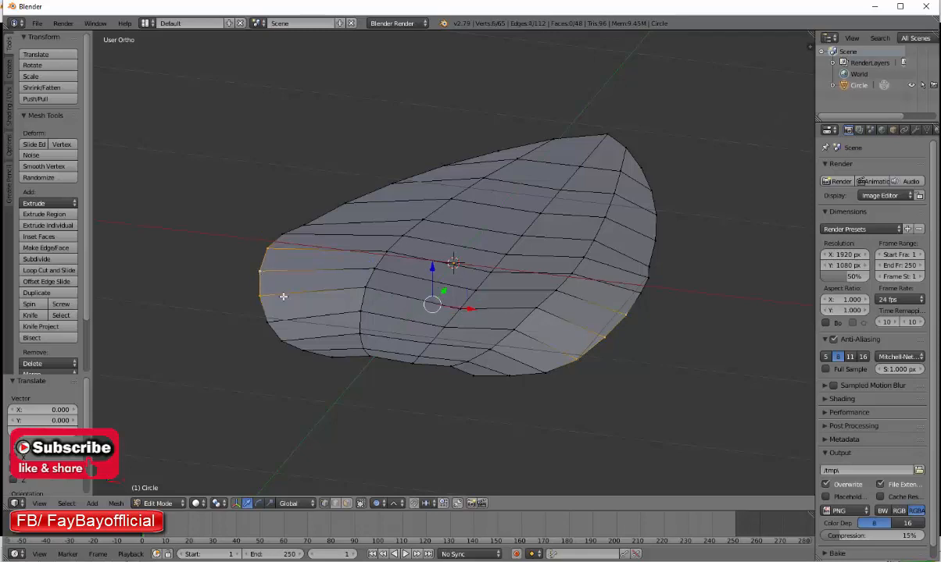
key(KP_1)
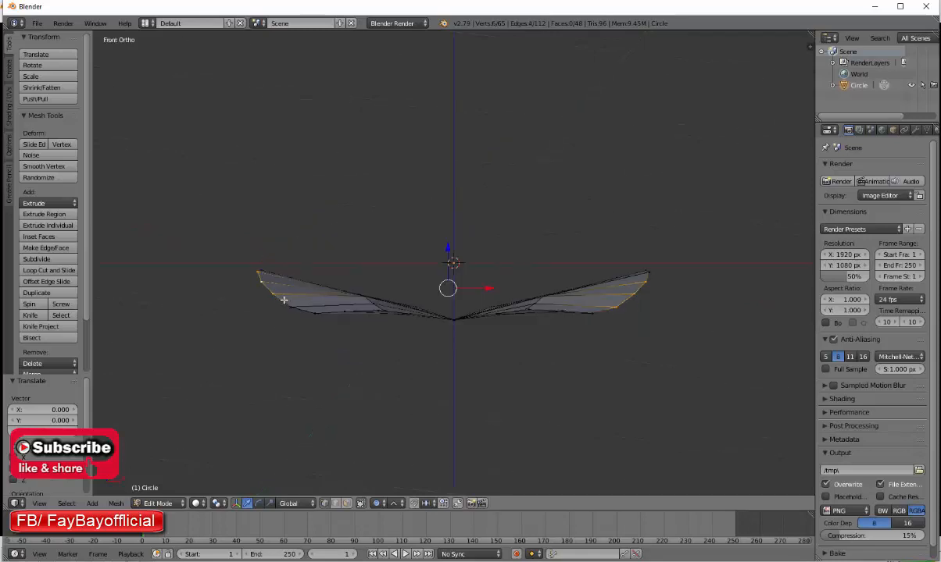
drag(448, 247, 452, 248)
middle_drag(468, 216, 473, 250)
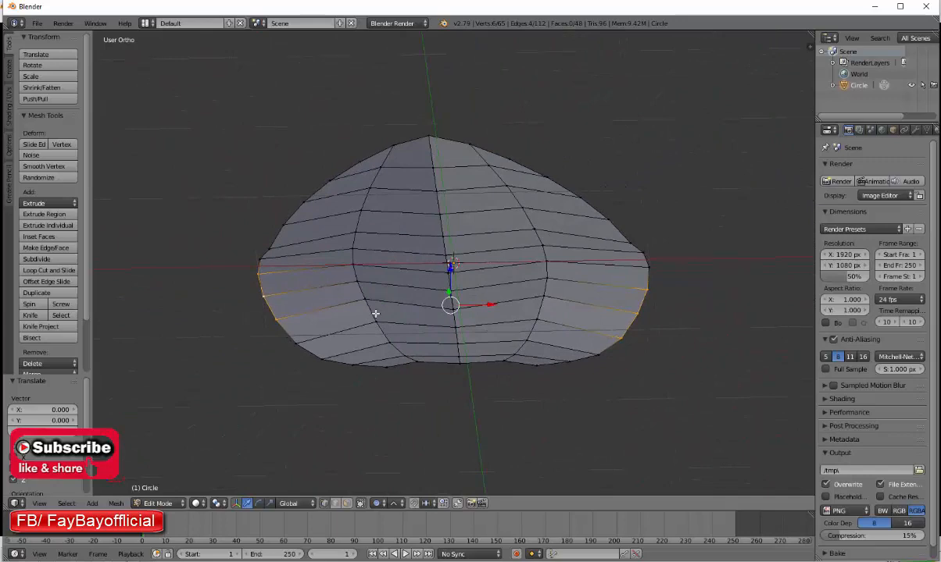
key(Tab)
middle_drag(393, 309, 378, 310)
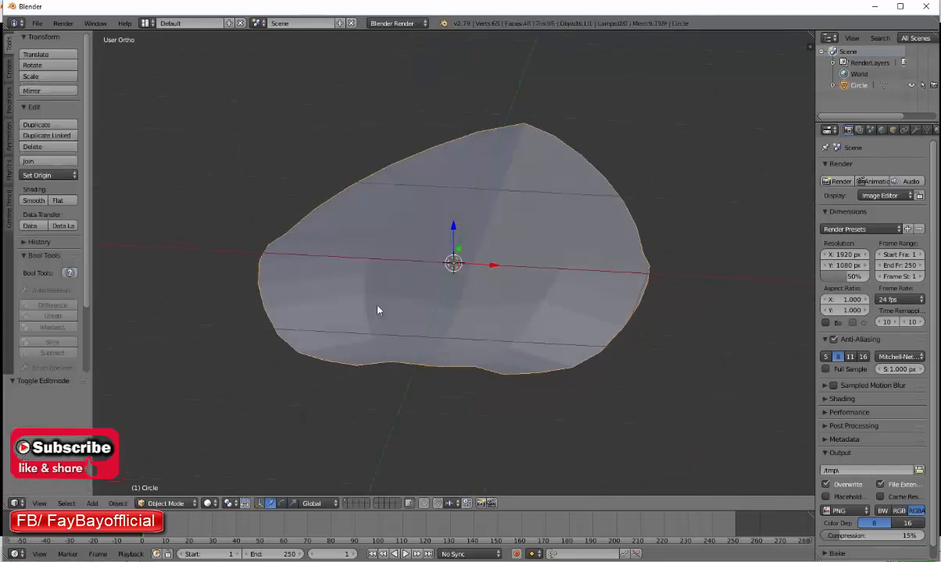
scroll(431, 261, down, 3)
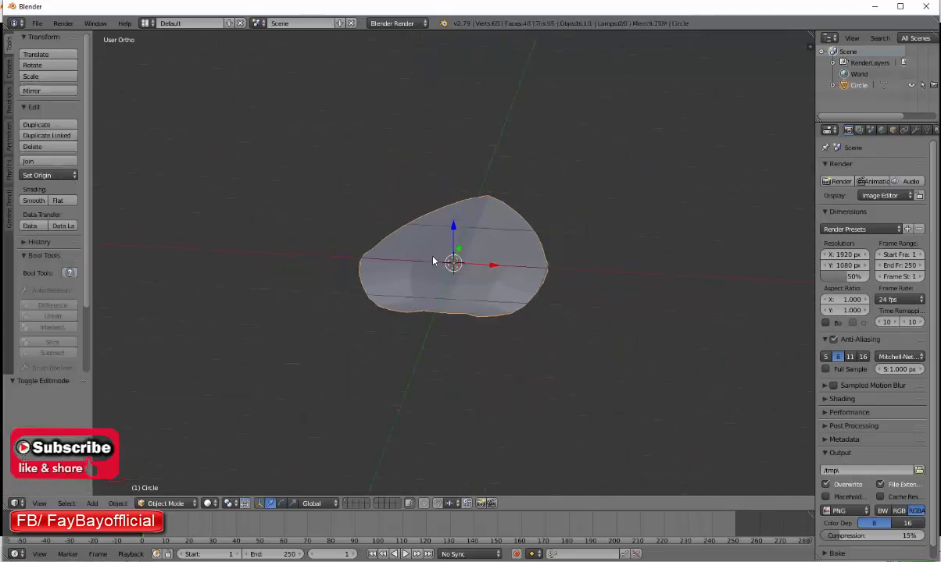
In Edit Mode, nudge the leaf base's centre vertex -0.017 along Y and select the four-vertex shortest path across the base rim
key(Tab)
scroll(433, 336, up, 4)
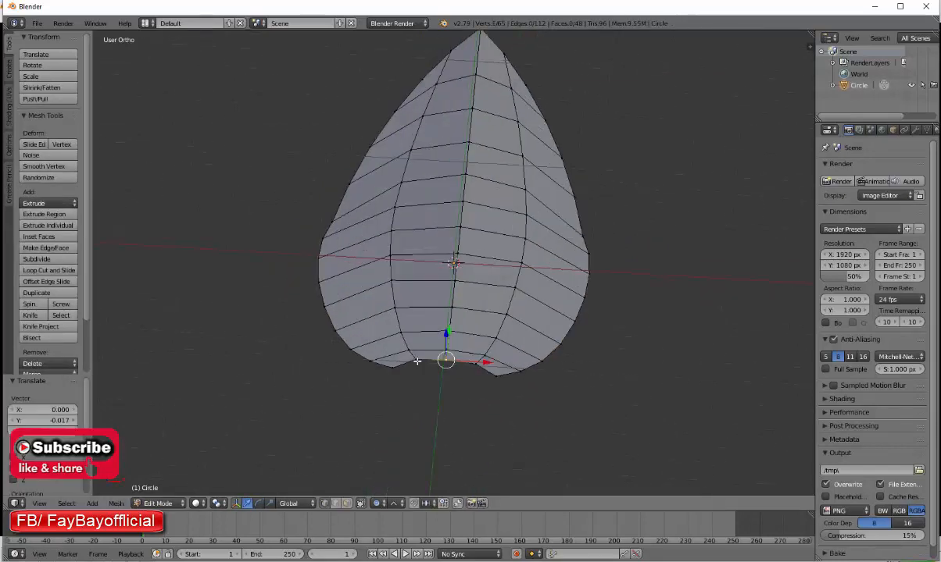
right_click(415, 360)
scroll(481, 373, down, 1)
ctrl+scroll(474, 350, up, 1)
ctrl+right_click(473, 356)
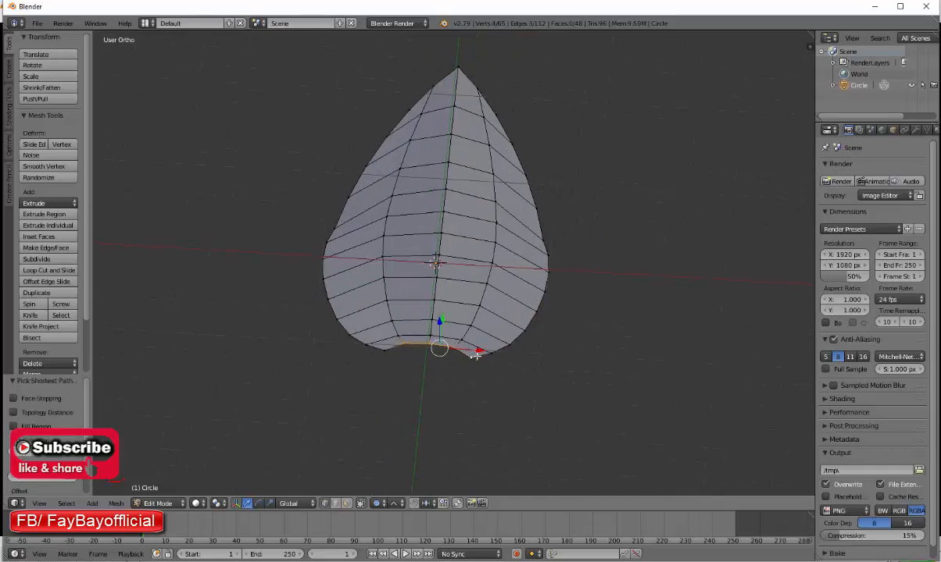
scroll(431, 337, up, 1)
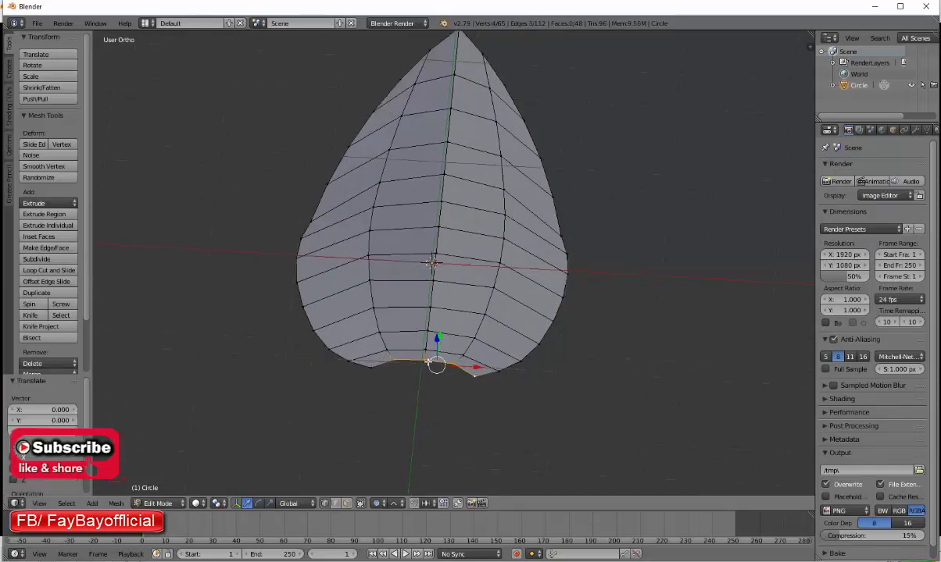
Extrude the three middle base vertices about 1 unit along negative Y as a stem, and narrow its junction with the leaf by scaling to 0.43
right_click(418, 360)
scroll(416, 363, up, 3)
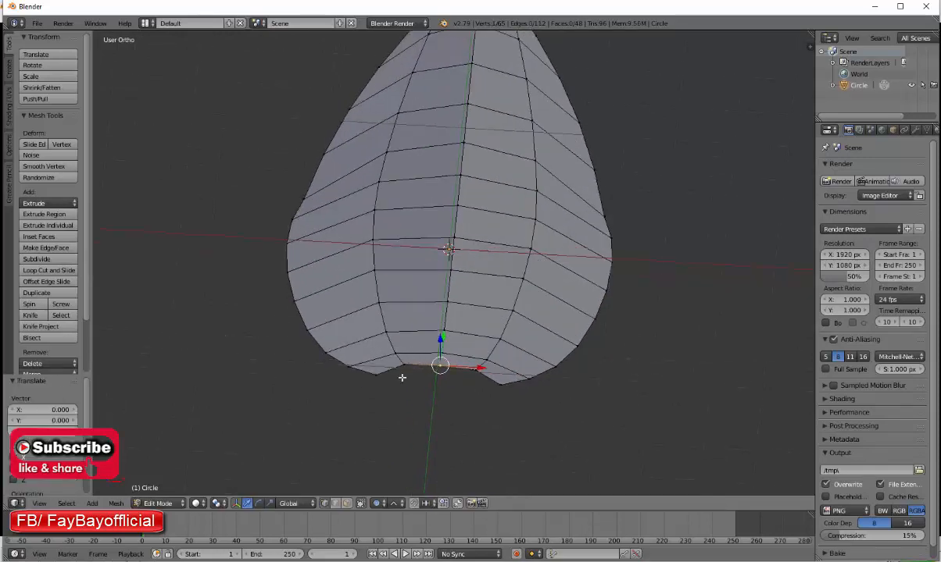
shift+right_click(401, 368)
shift+scroll(401, 367, up, 1)
key(e)
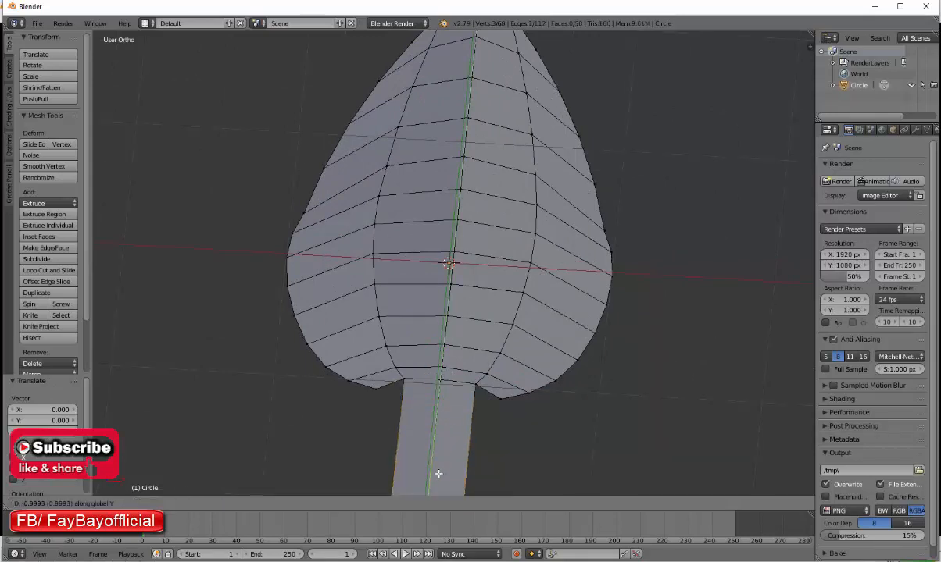
click(435, 460)
scroll(469, 328, down, 4)
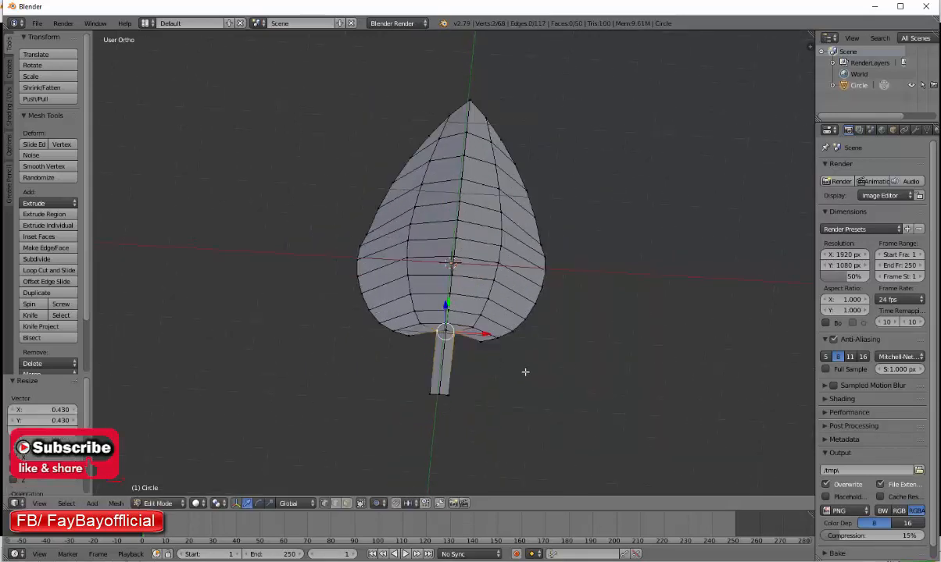
scroll(458, 378, up, 3)
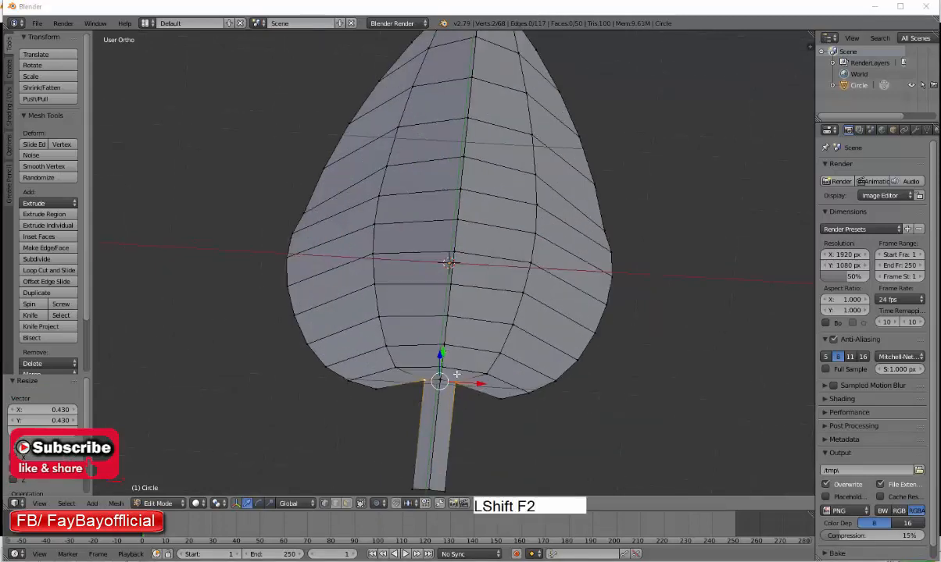
scroll(458, 379, down, 1)
middle_drag(458, 385, 418, 355)
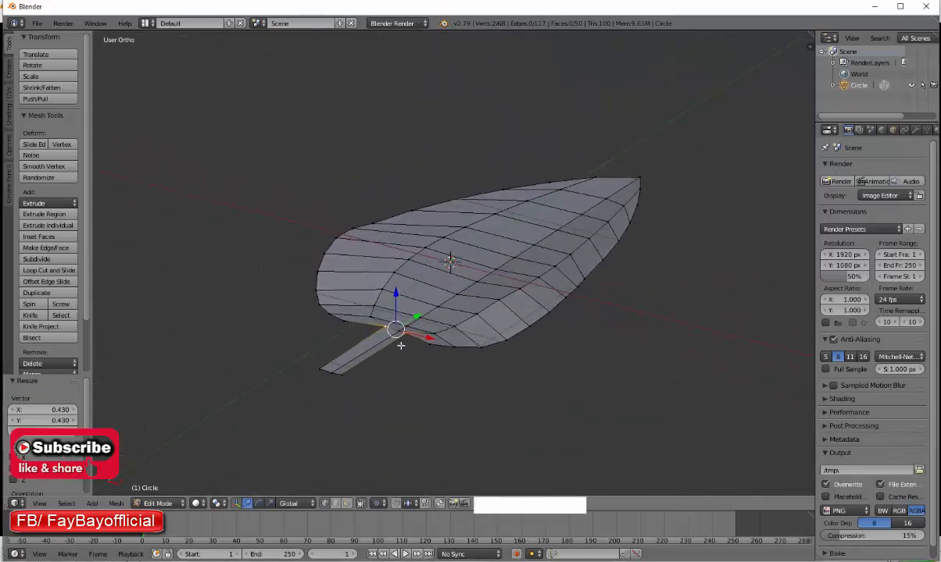
scroll(392, 359, up, 2)
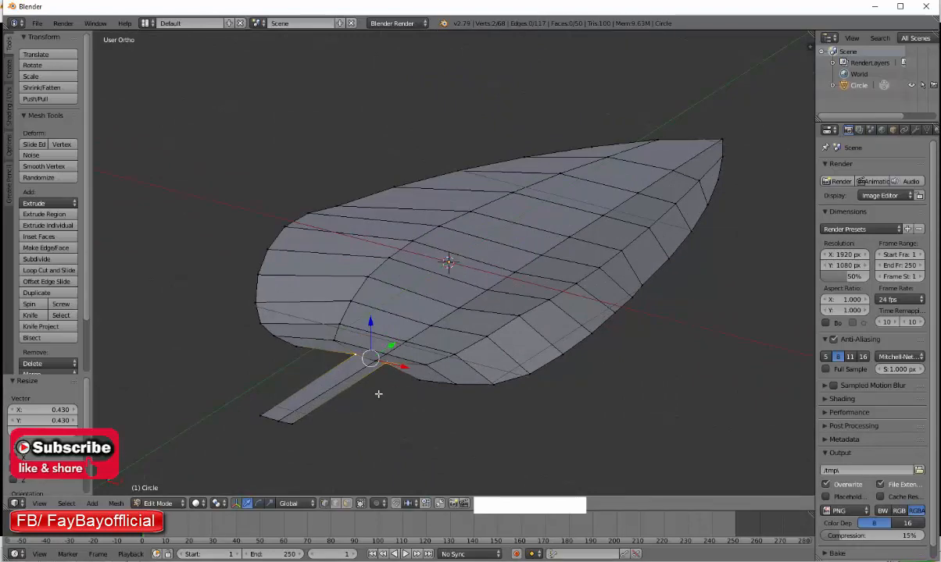
Add three loop cuts across the stem without sliding them, and move the stem end's centre vertex -0.088 along Y
click(291, 424)
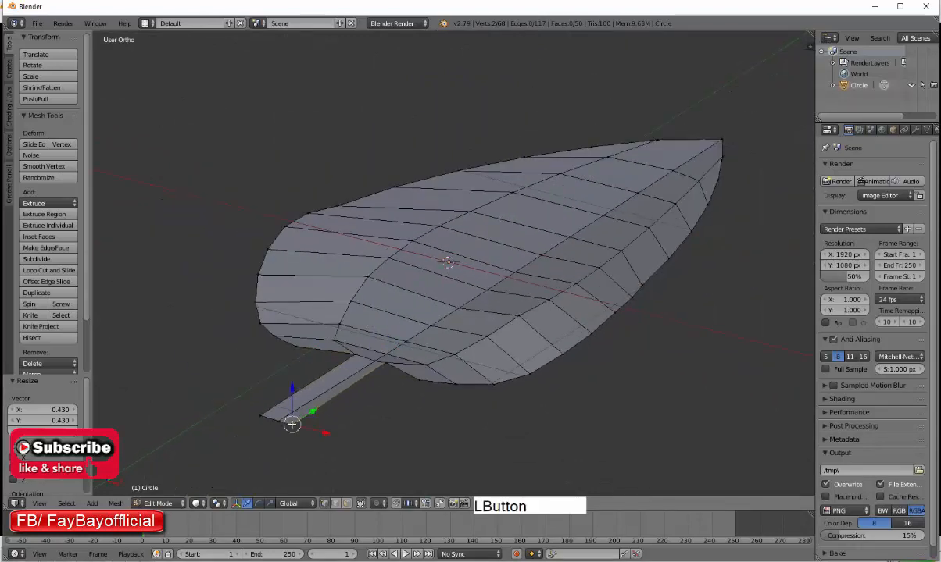
middle_drag(292, 424, 235, 391)
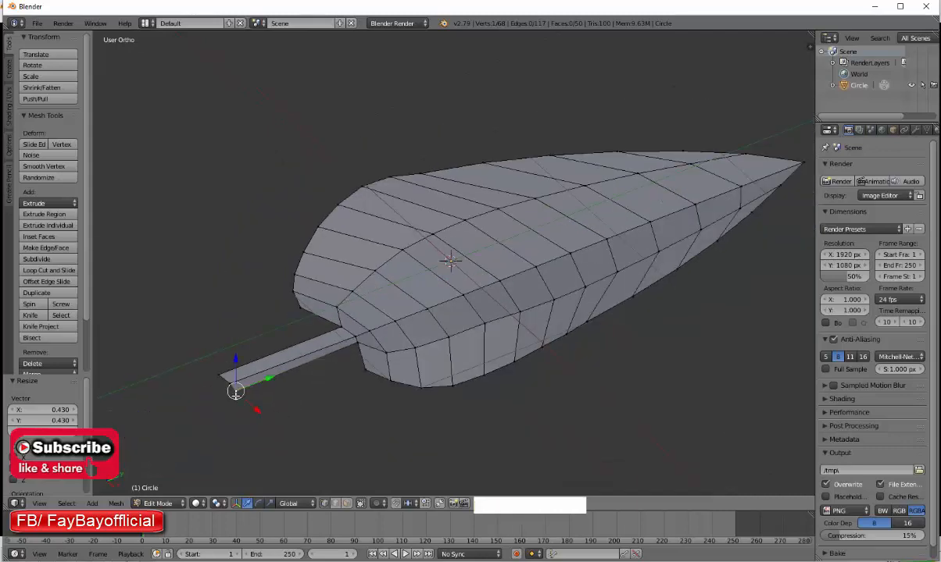
scroll(235, 394, up, 1)
key(ctrl+r)
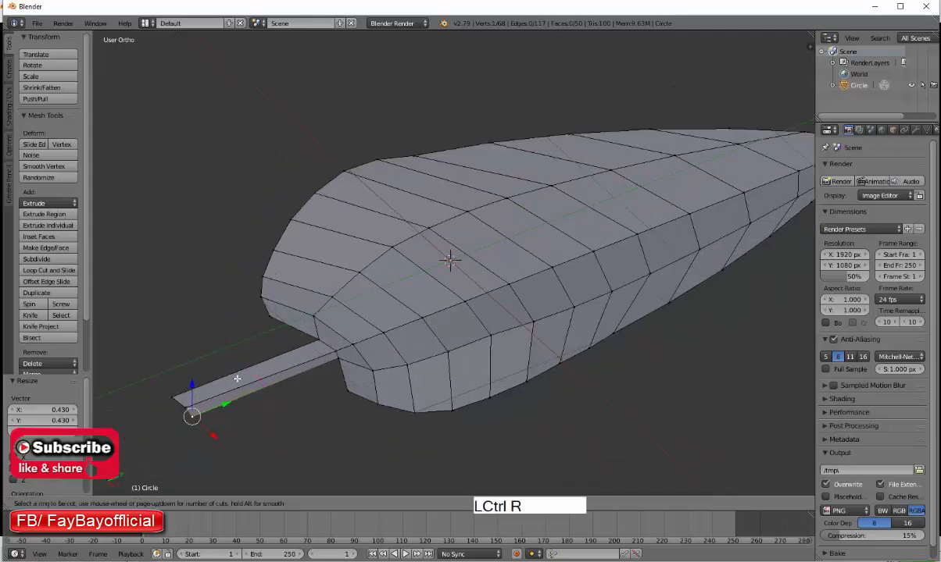
click(239, 383)
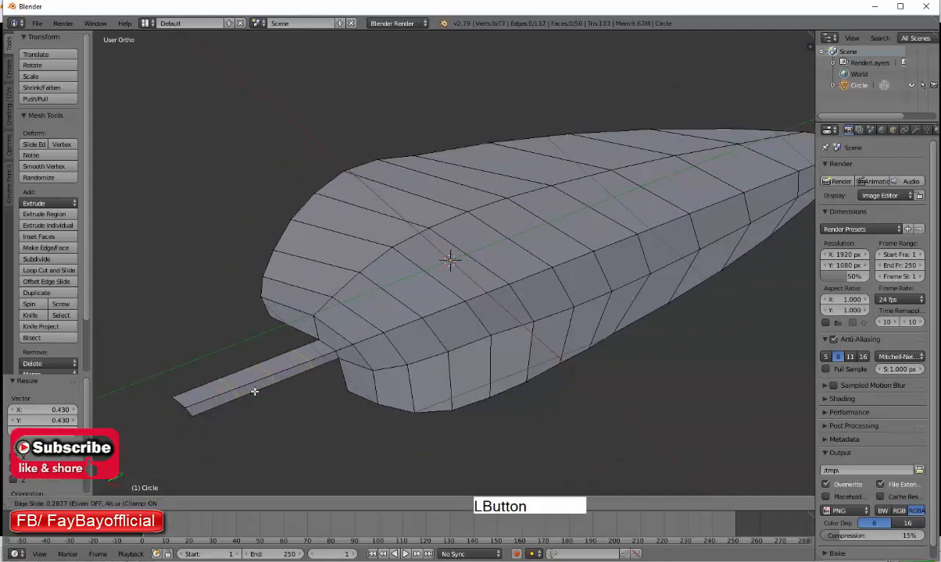
key(KP_0)
click(252, 389)
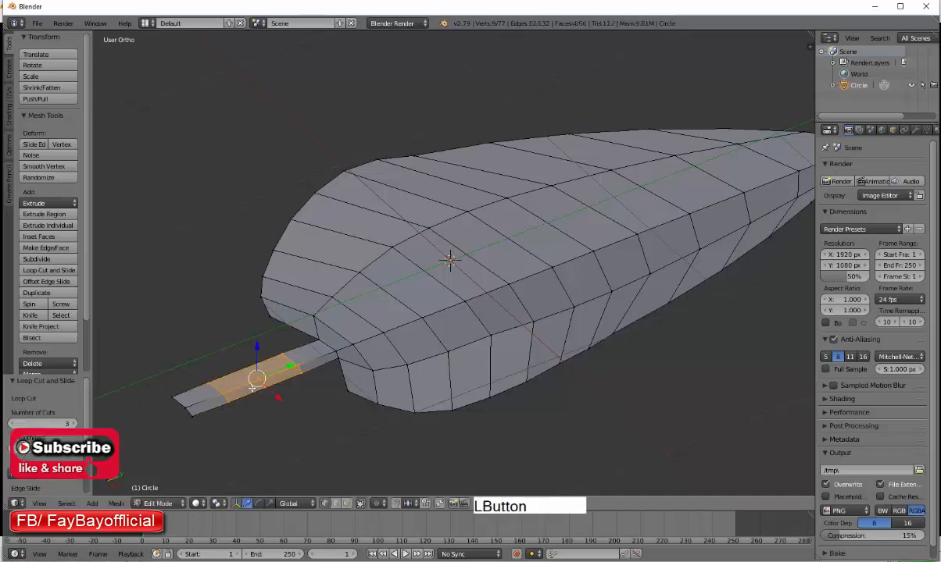
click(187, 407)
drag(204, 400, 199, 402)
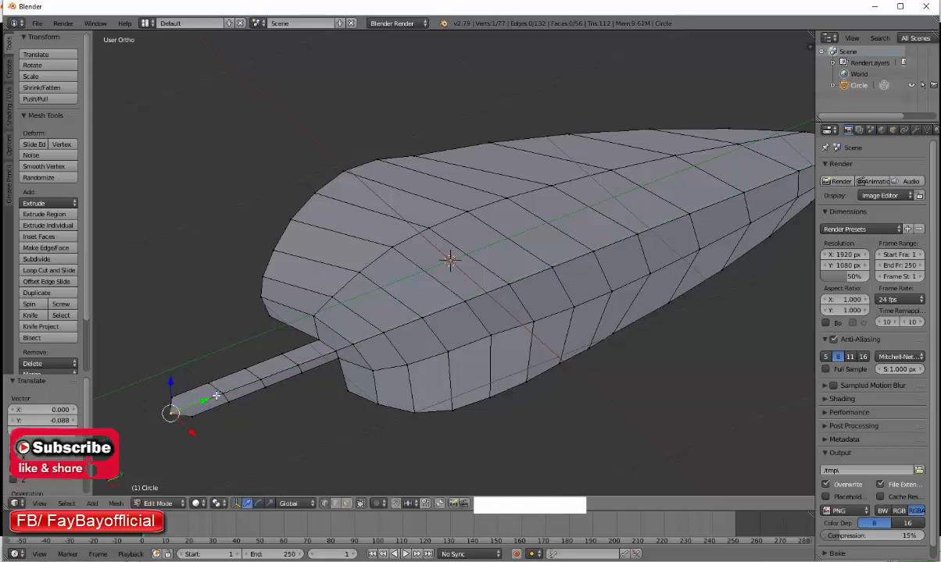
scroll(215, 397, down, 3)
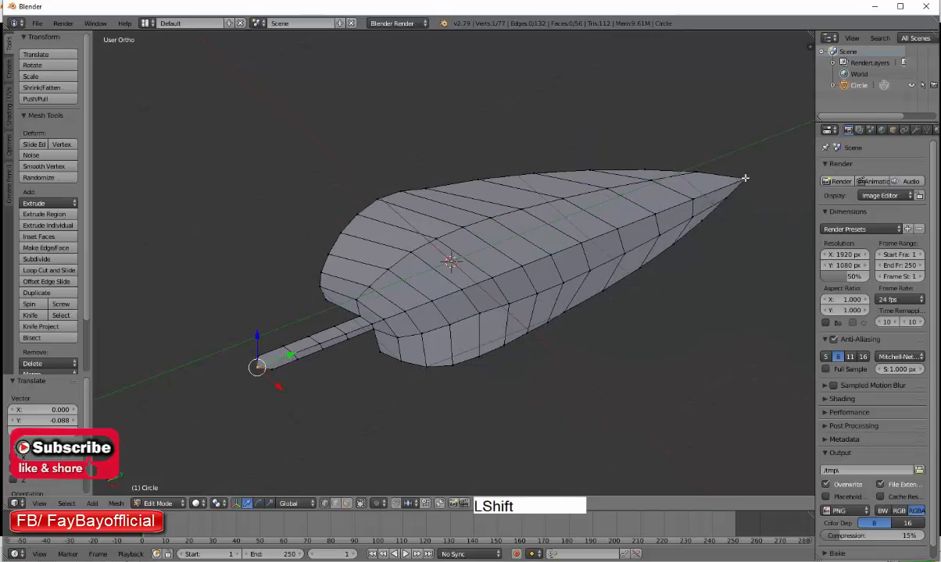
Select both the leaf tip and stem end vertices, enable proportional editing, and lower them along Z in right view to arch the leaf
shift+click(745, 179)
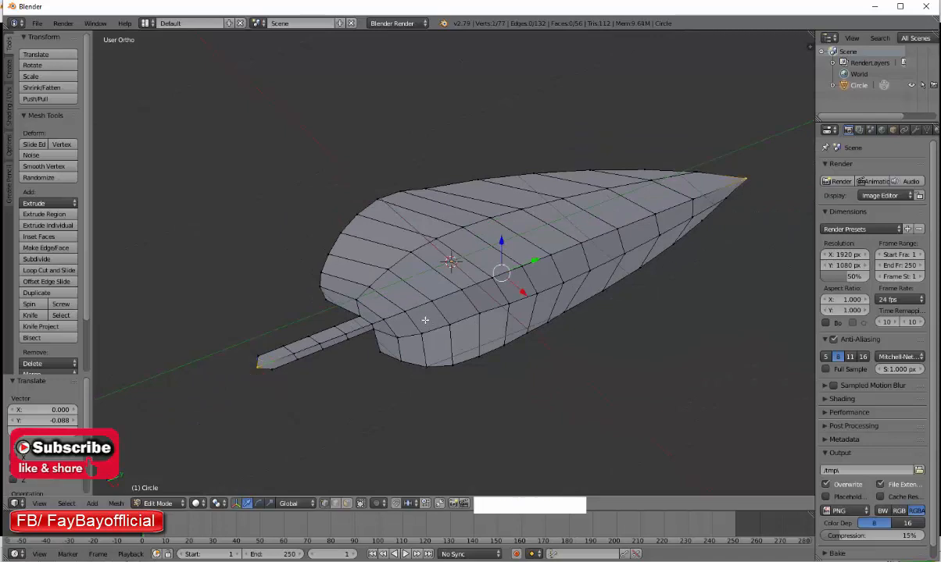
key(KP_3)
scroll(390, 279, down, 2)
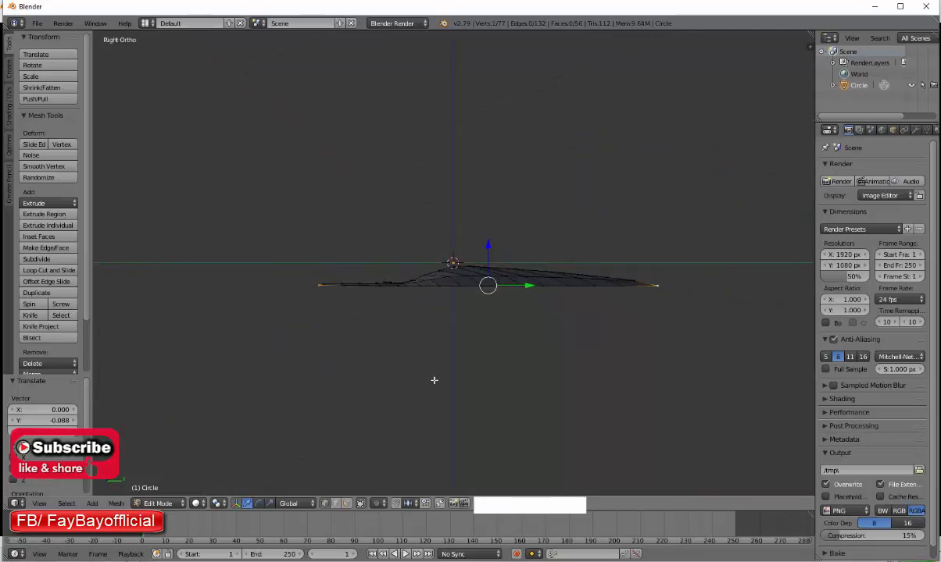
click(376, 503)
click(395, 479)
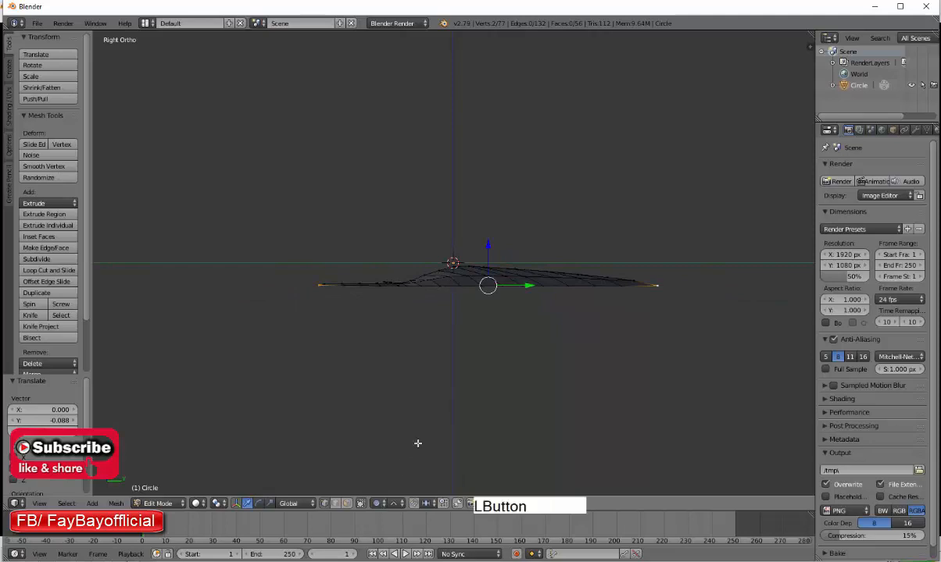
drag(490, 243, 495, 269)
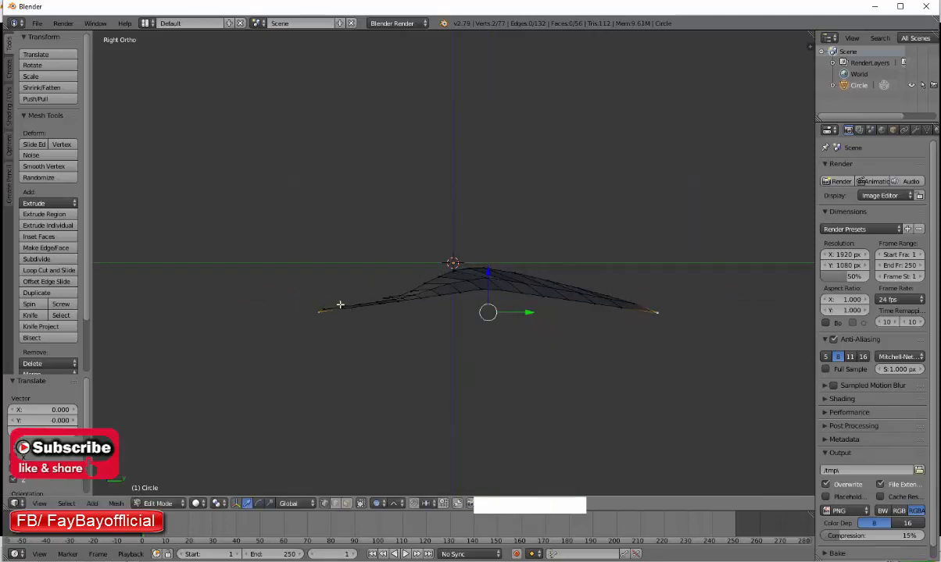
key(a)
key(a)
middle_drag(365, 321, 474, 273)
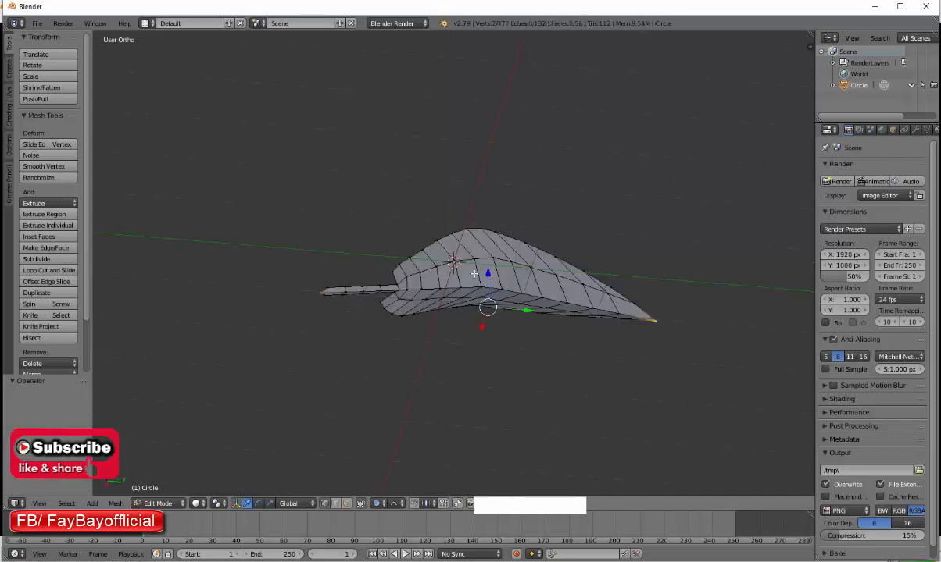
key(KP_1)
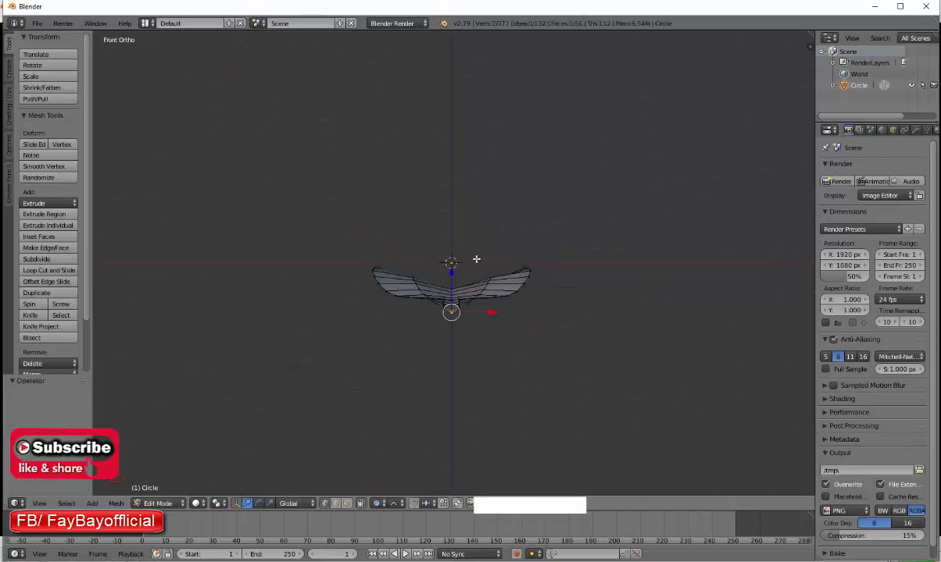
Move the entire leaf mesh about 1.68 along Y and up in right view to place its stem end at the origin, then return to Object Mode
key(KP_3)
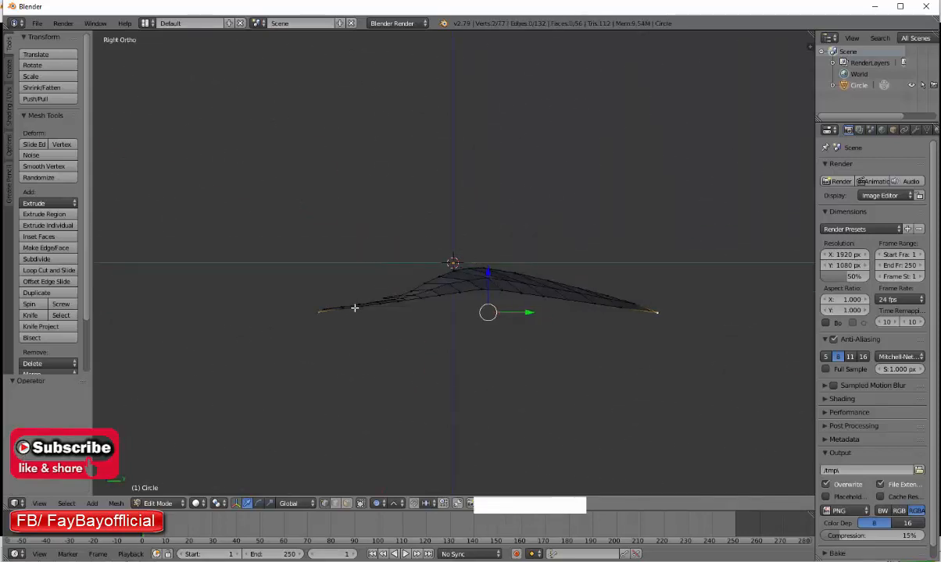
click(318, 314)
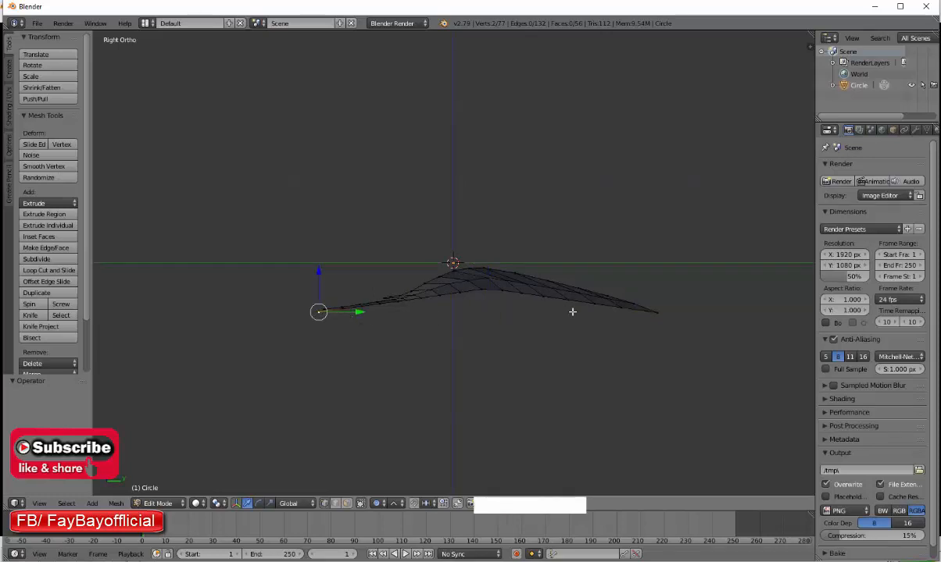
middle_drag(466, 283, 664, 290)
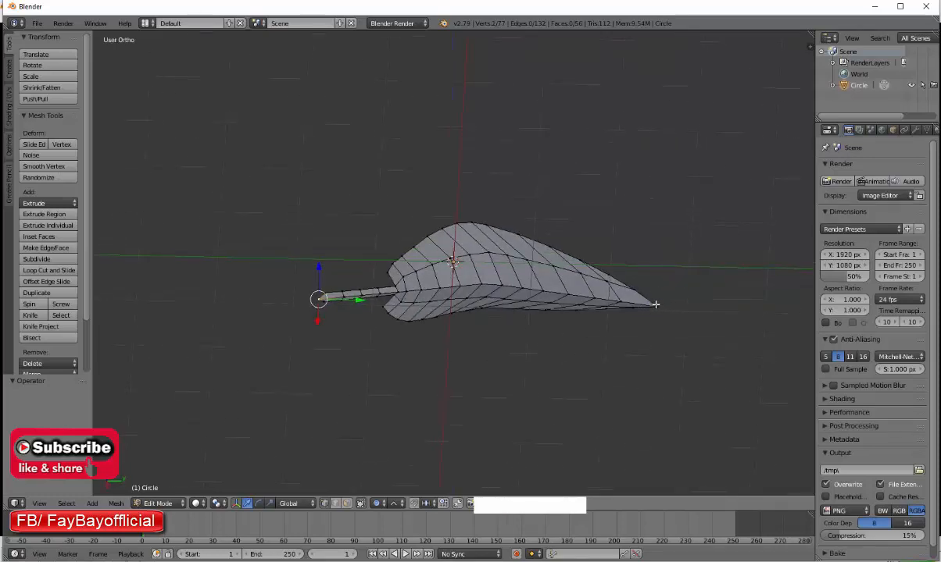
key(KP_3)
key(a)
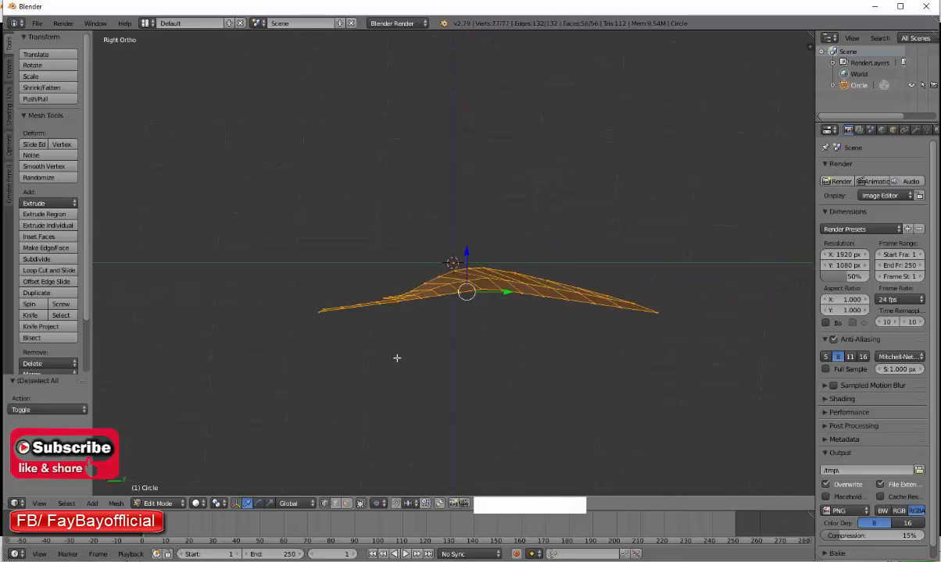
key(g)
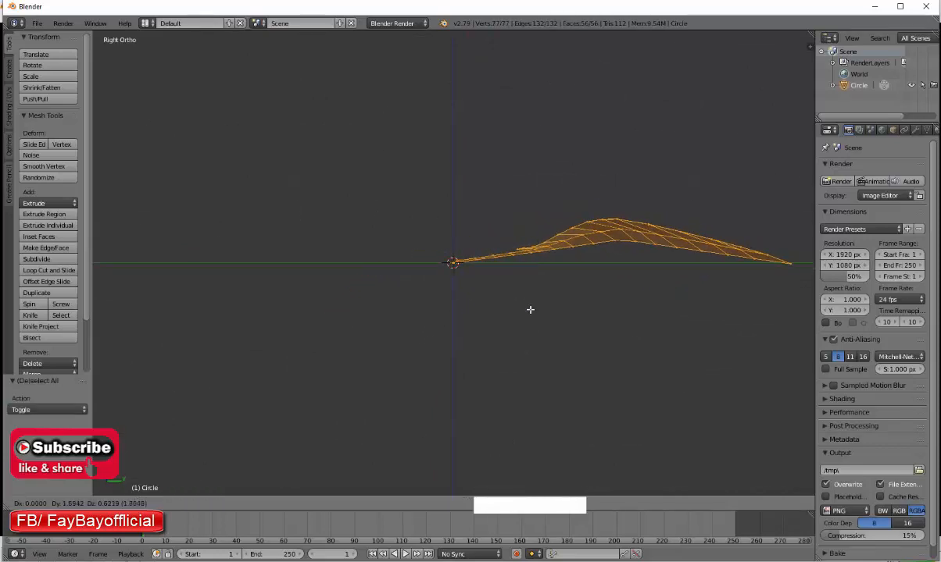
click(529, 309)
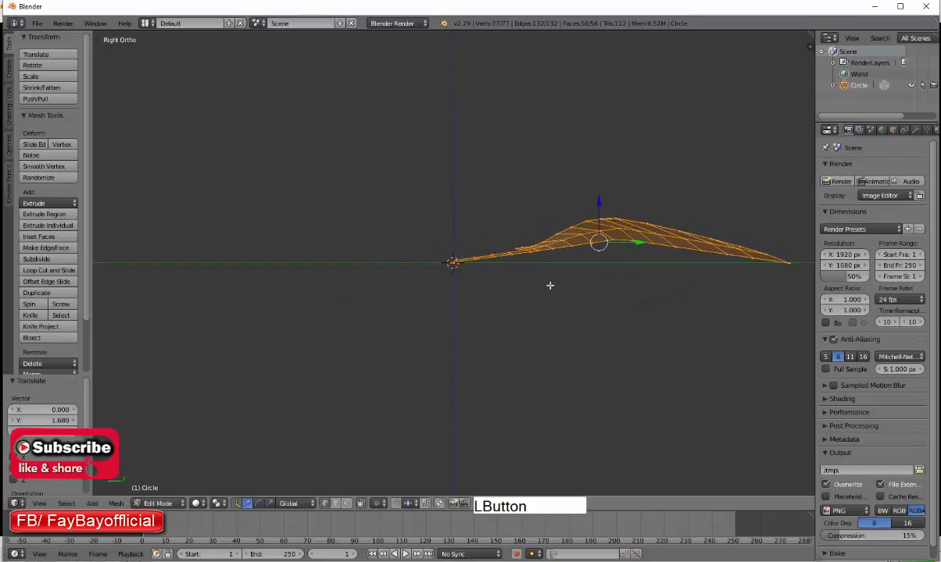
middle_drag(550, 284, 796, 137)
key(Tab)
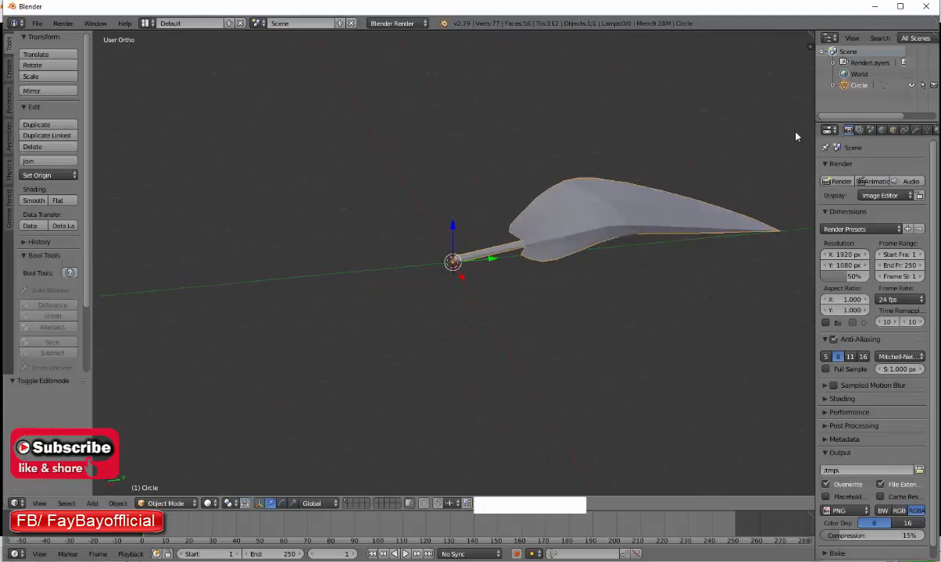
Add a Solidify modifier to the leaf with a thickness of 0.0210
scroll(677, 168, up, 1)
click(916, 131)
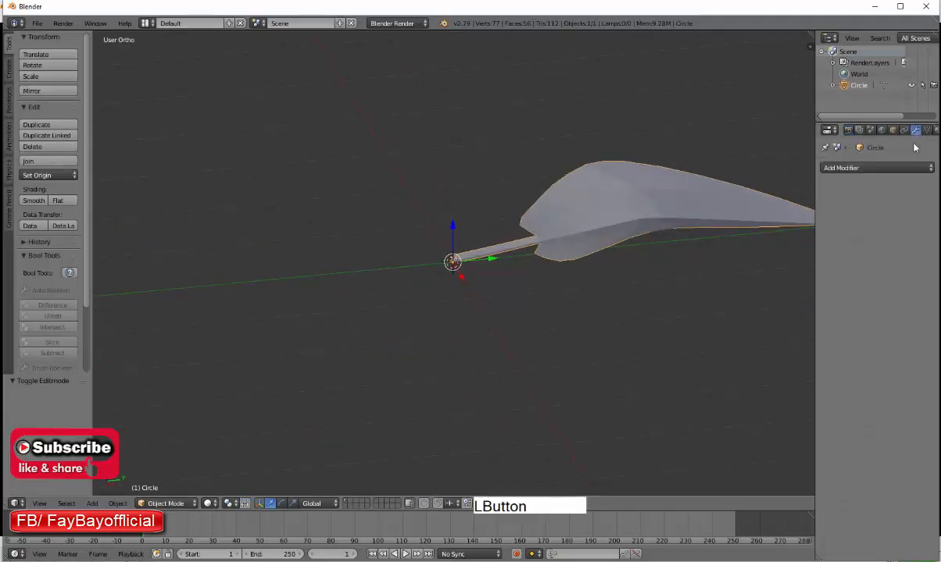
click(829, 166)
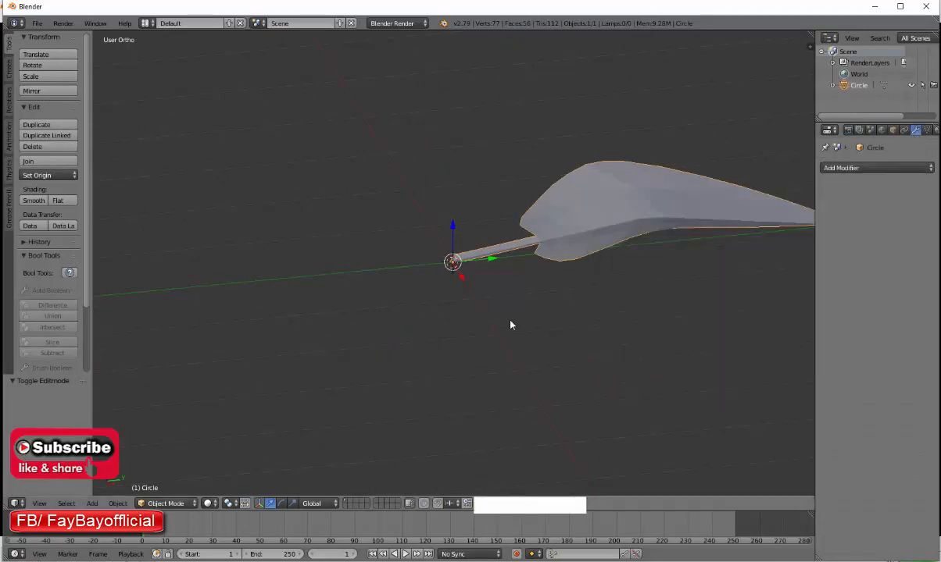
click(834, 167)
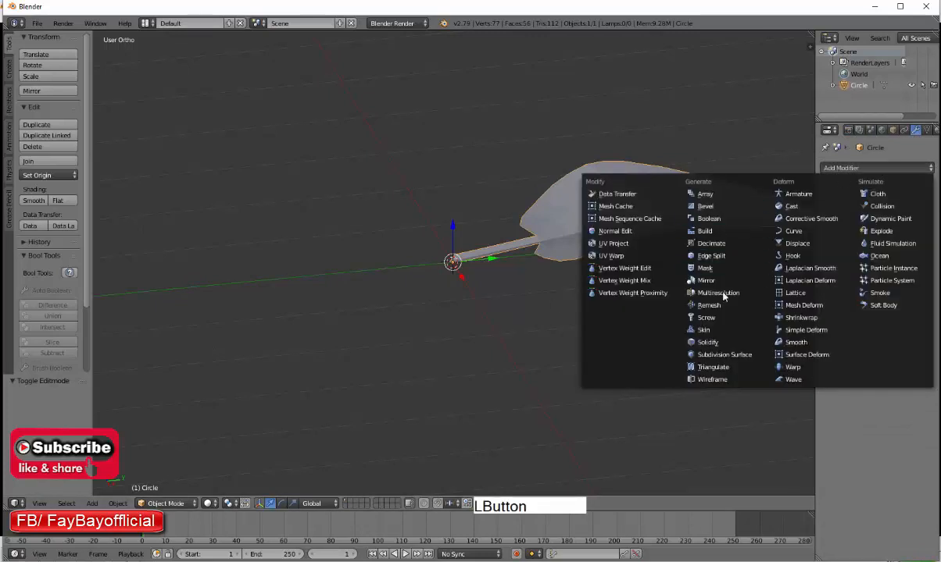
click(726, 342)
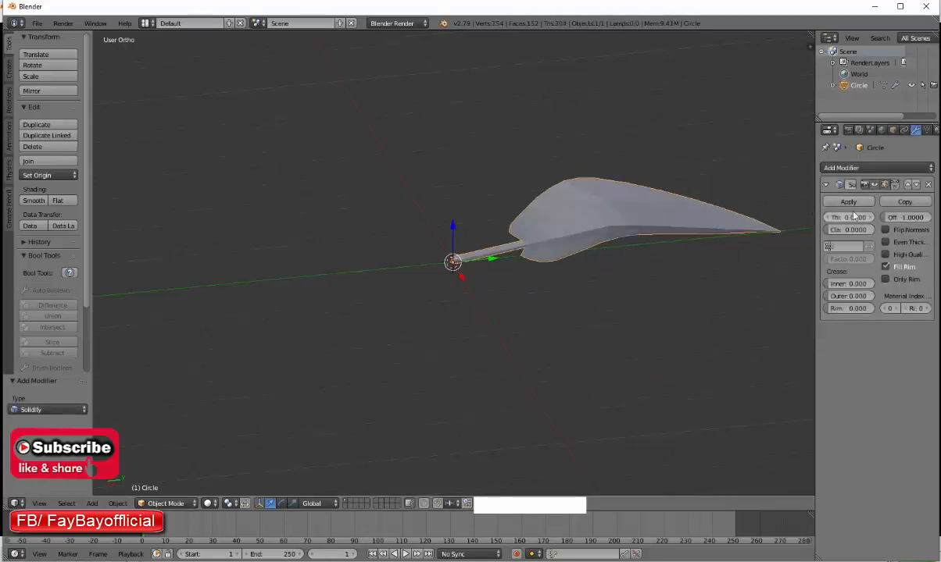
drag(871, 220, 883, 220)
Add a Subdivision Surface modifier to the leaf with 2 view subdivisions
click(875, 167)
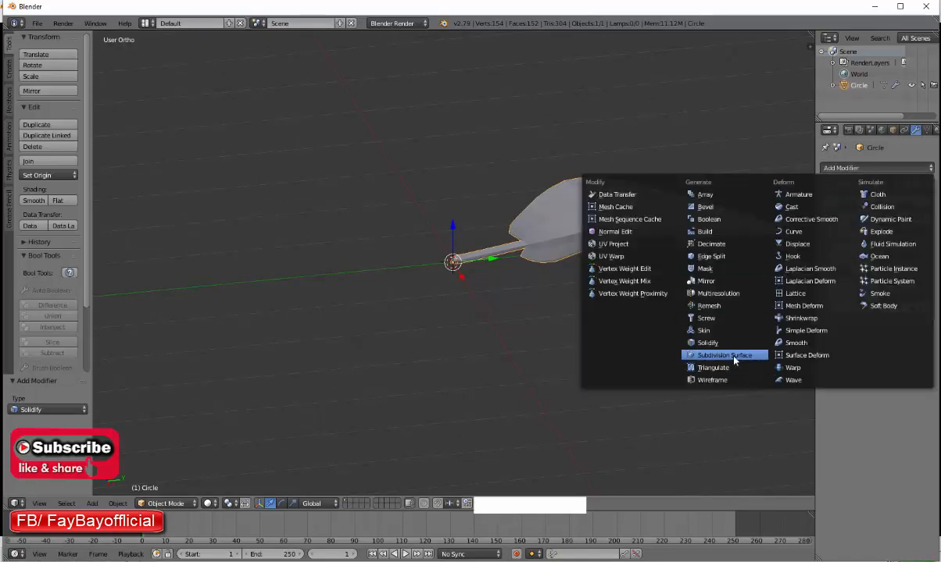
click(696, 349)
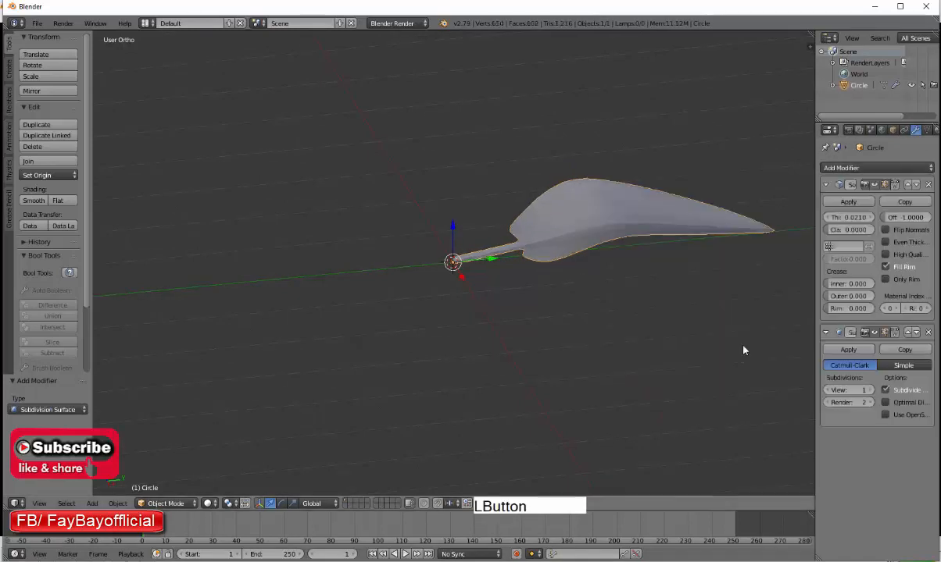
click(869, 391)
middle_drag(677, 303, 581, 243)
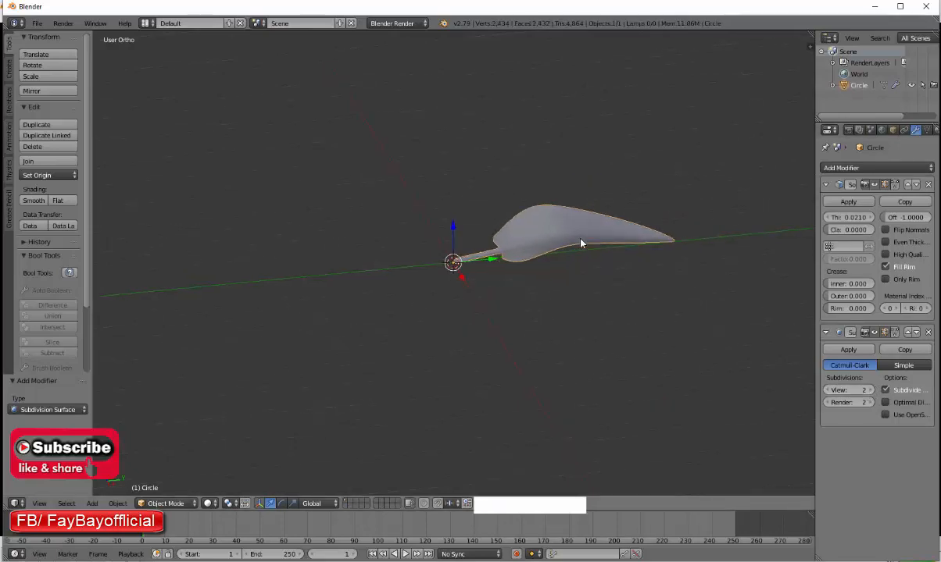
Apply smooth shading to the leaf and inspect its surface from several angles
key(F2)
key(KP_Decimal)
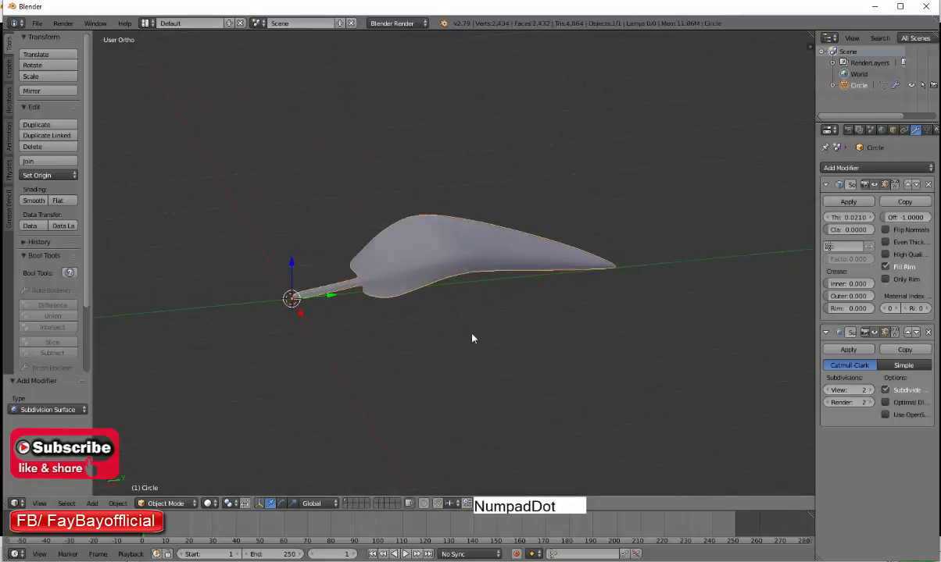
middle_drag(457, 329, 418, 324)
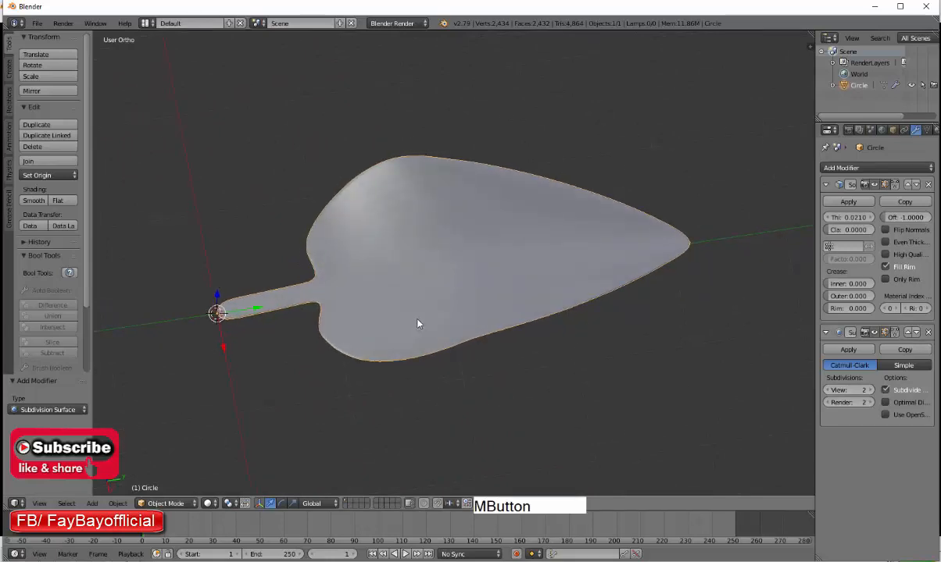
middle_drag(283, 345, 278, 291)
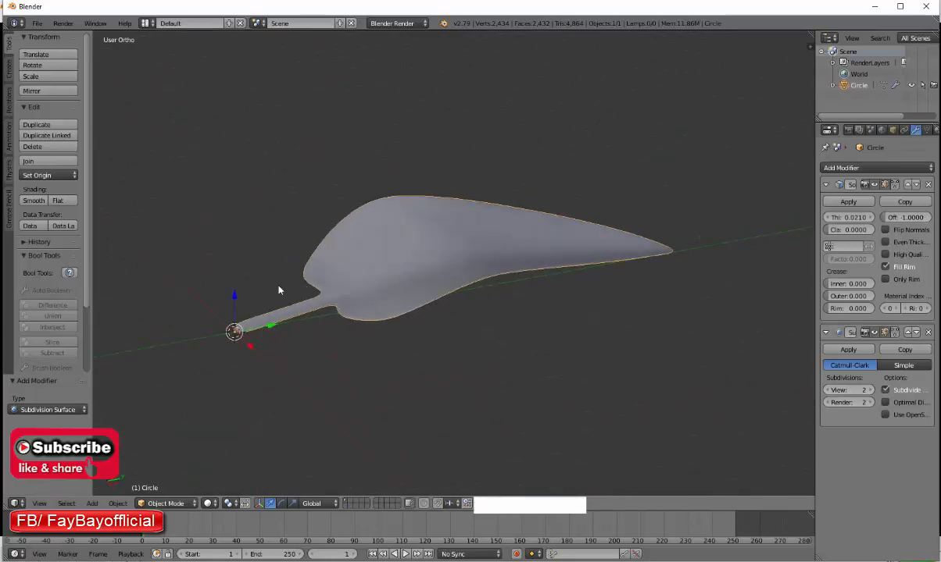
click(34, 200)
middle_drag(188, 227, 276, 267)
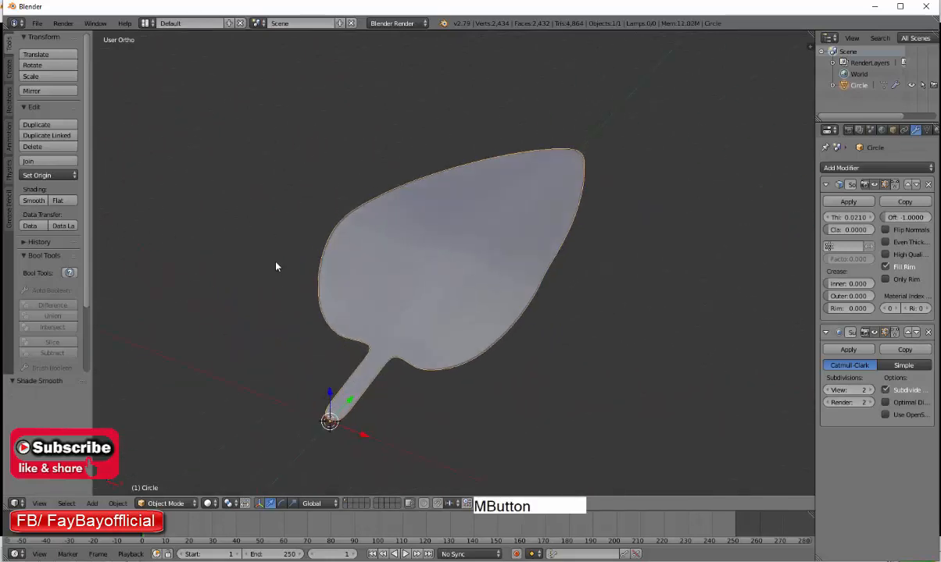
In Edit Mode, select the central edge loop running from stem end to leaf tip and bevel it into a narrow midrib strip
key(Tab)
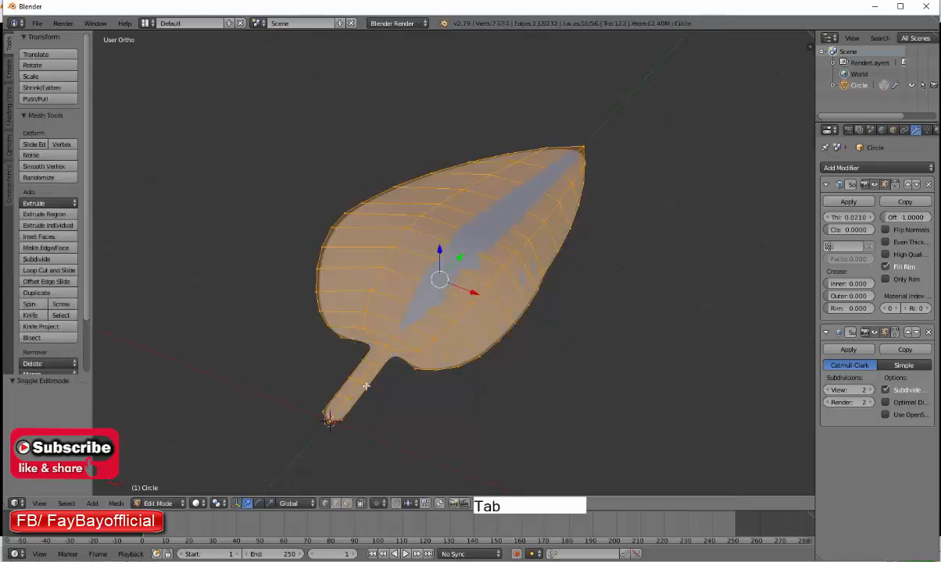
scroll(347, 412, up, 2)
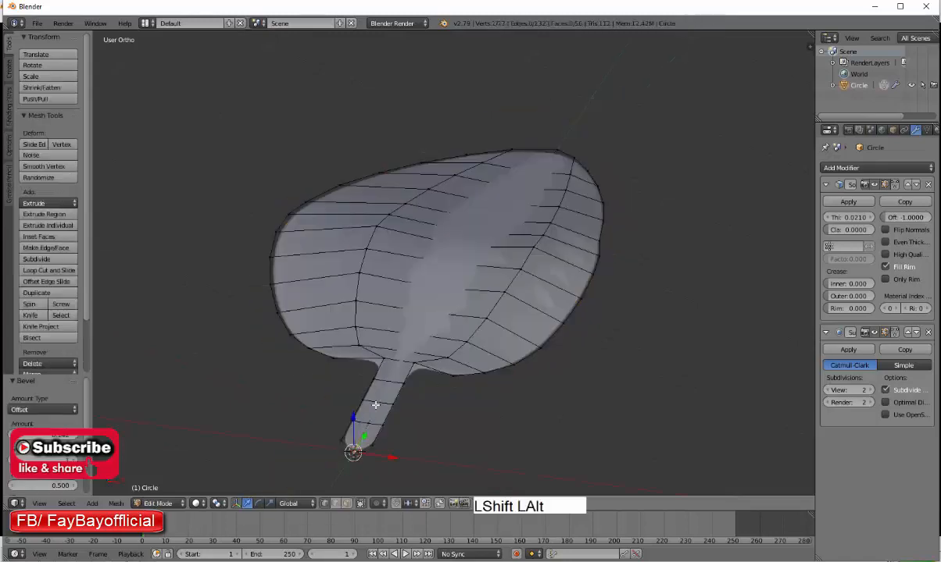
alt+right_click(375, 406)
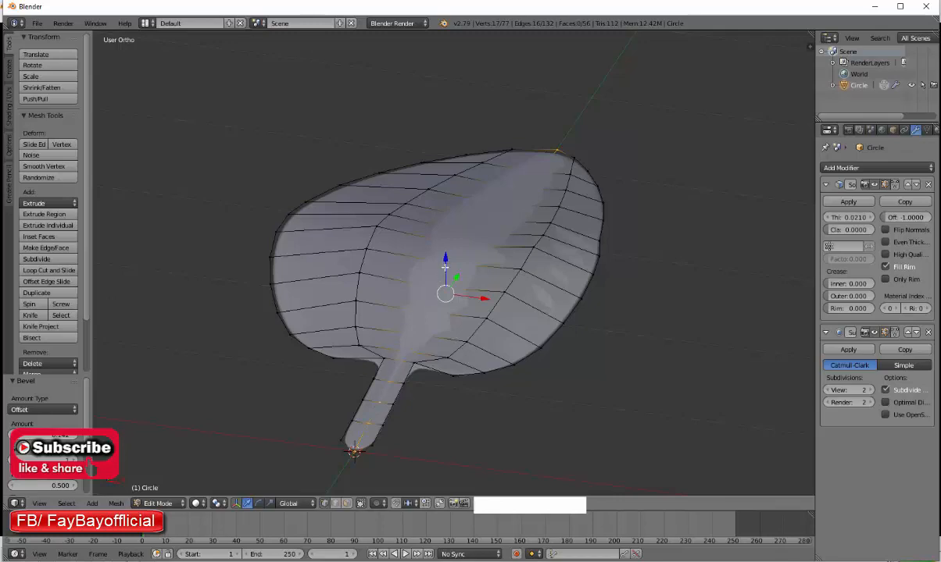
middle_drag(425, 322, 378, 317)
key(ctrl+b)
click(429, 303)
key(Tab)
key(Tab)
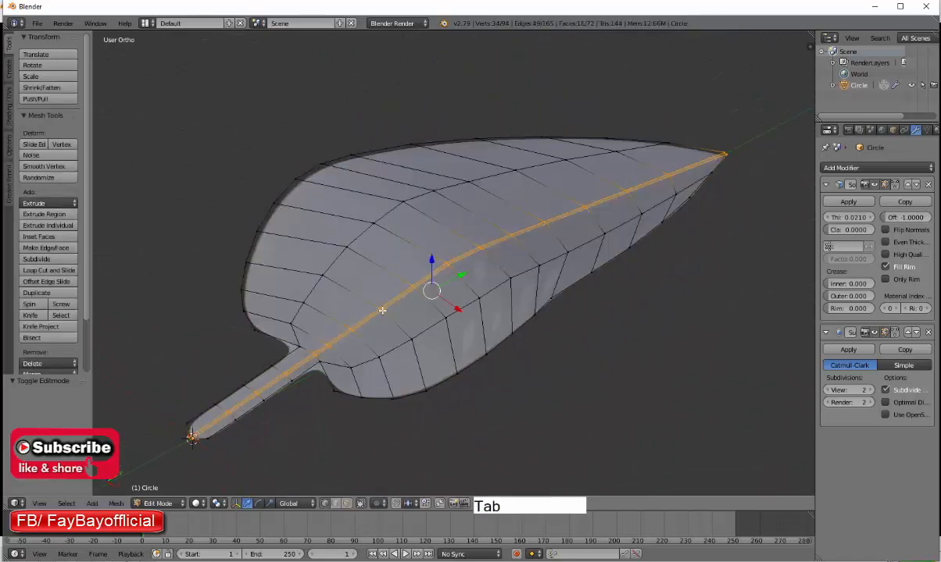
Lower the bevelled midrib slightly along Z and return to Object Mode
drag(428, 260, 432, 266)
key(Tab)
middle_drag(313, 359, 288, 378)
scroll(293, 378, up, 3)
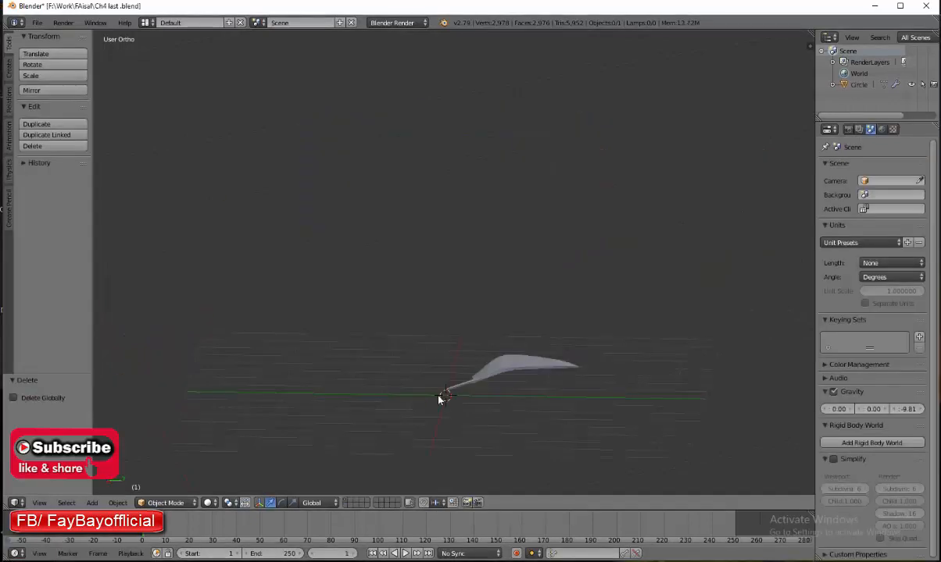
Add a 32-vertex cylinder mesh at the origin and frame it in right view
key(shift+a)
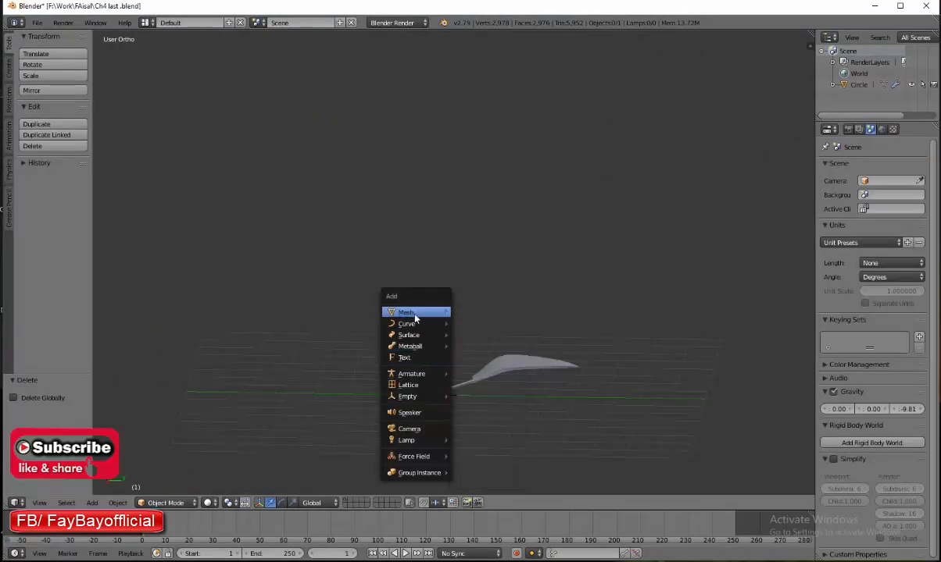
mouse_move(415, 316)
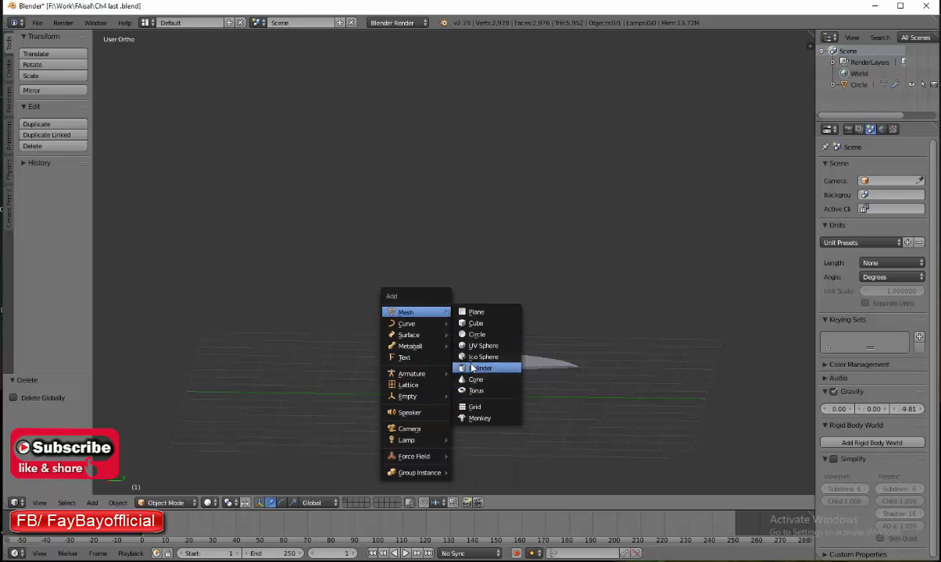
click(472, 368)
key(KP_Decimal)
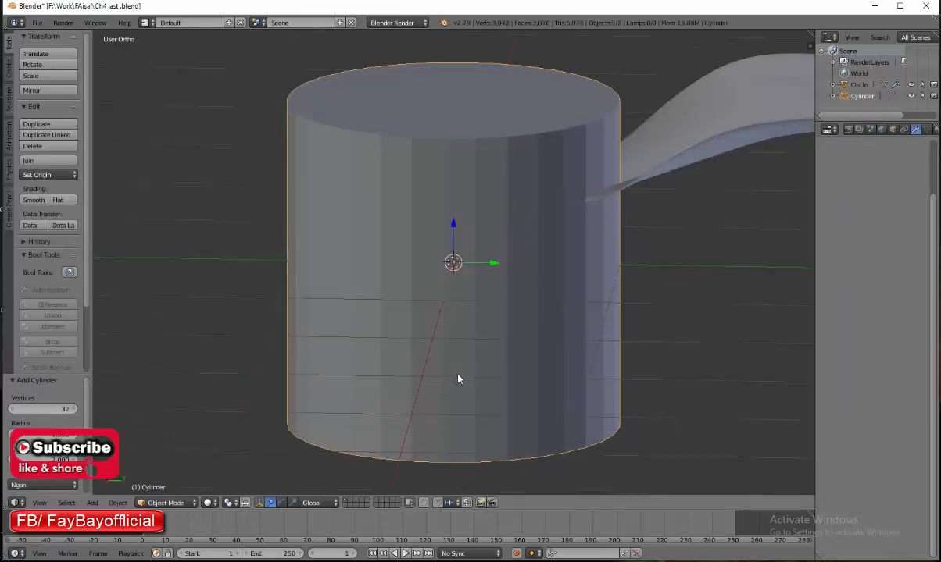
key(KP_3)
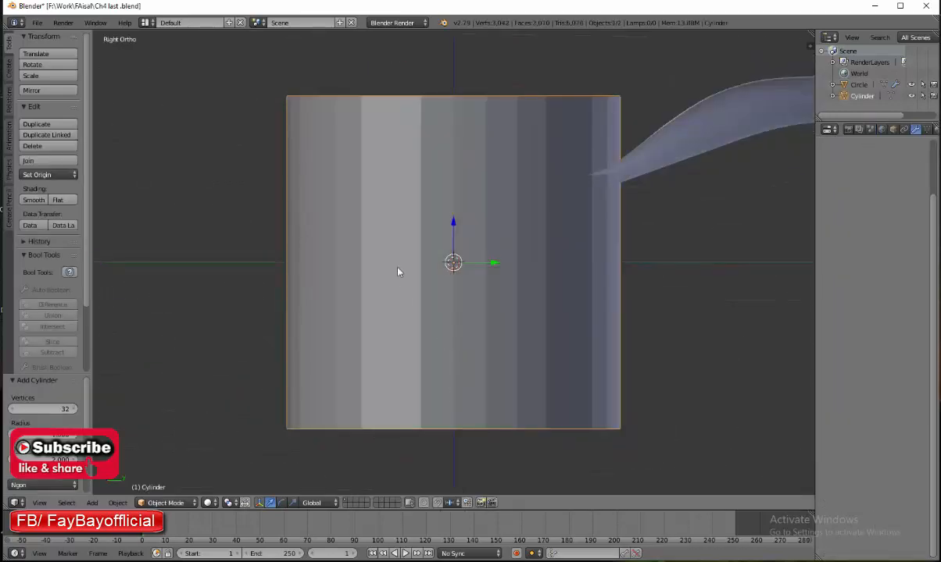
scroll(414, 282, down, 4)
In Edit Mode, scale the cylinder to 0.117 along X and Y only, and raise it along Z until its base sits at the origin
key(Tab)
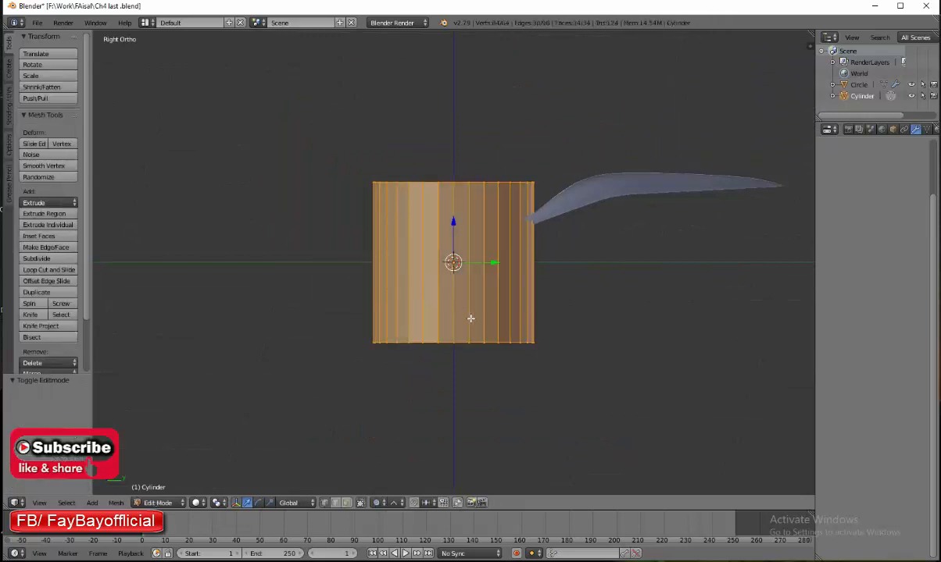
key(s)
key(y)
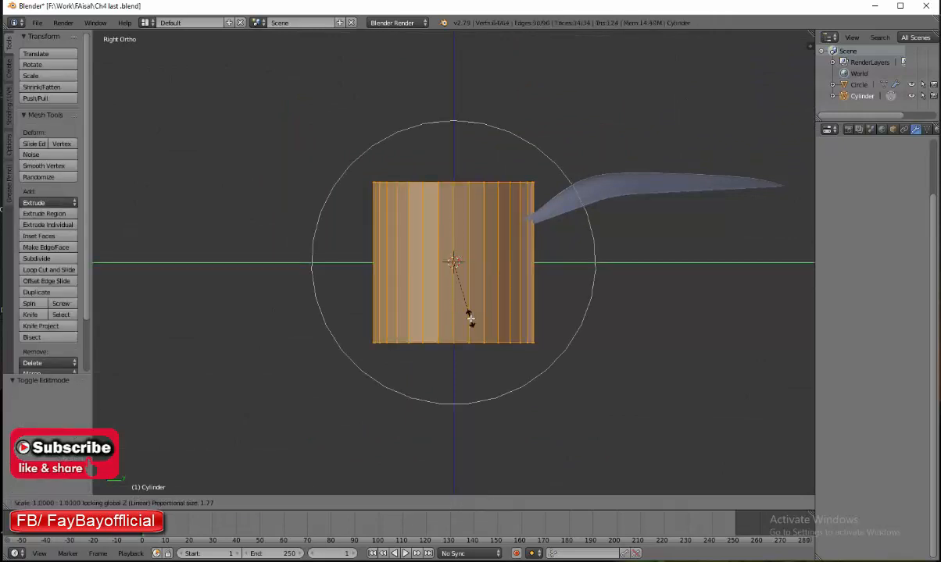
click(451, 261)
key(g)
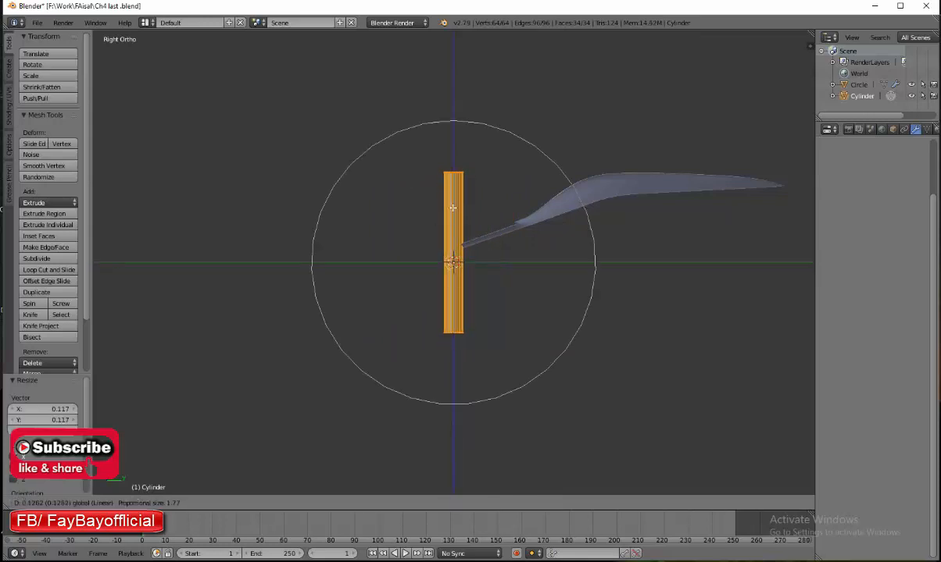
click(454, 148)
scroll(454, 148, down, 5)
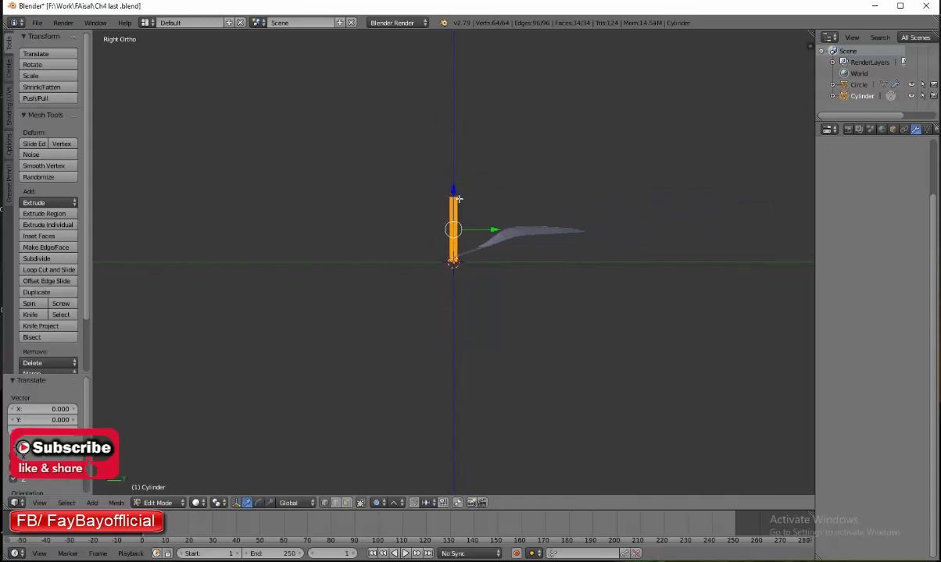
Bevel the cylinder's top rim with 7 segments to round it into a dome
key(ctrl+b)
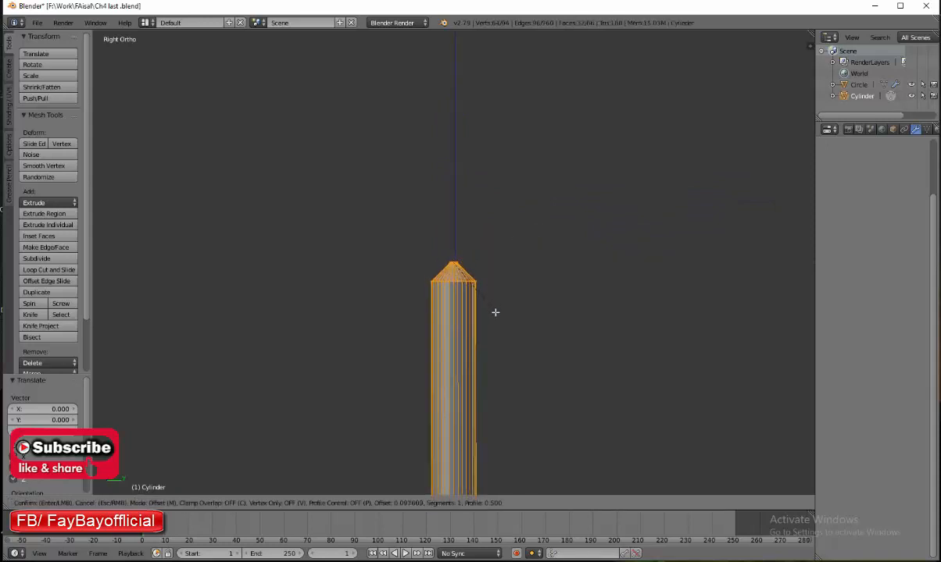
scroll(495, 316, up, 7)
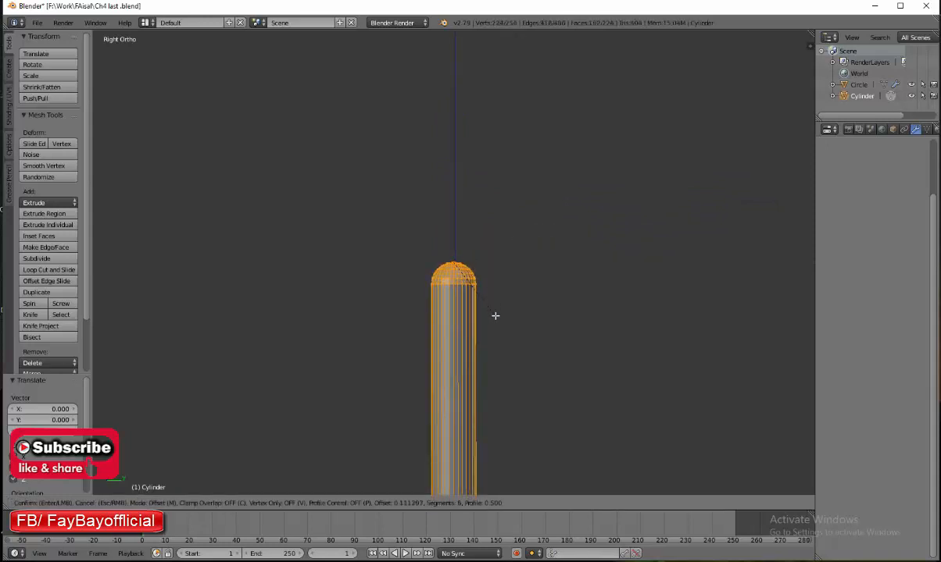
click(497, 314)
Scale the rounded top to 0.346 with proportional editing to taper the cylinder upward
key(s)
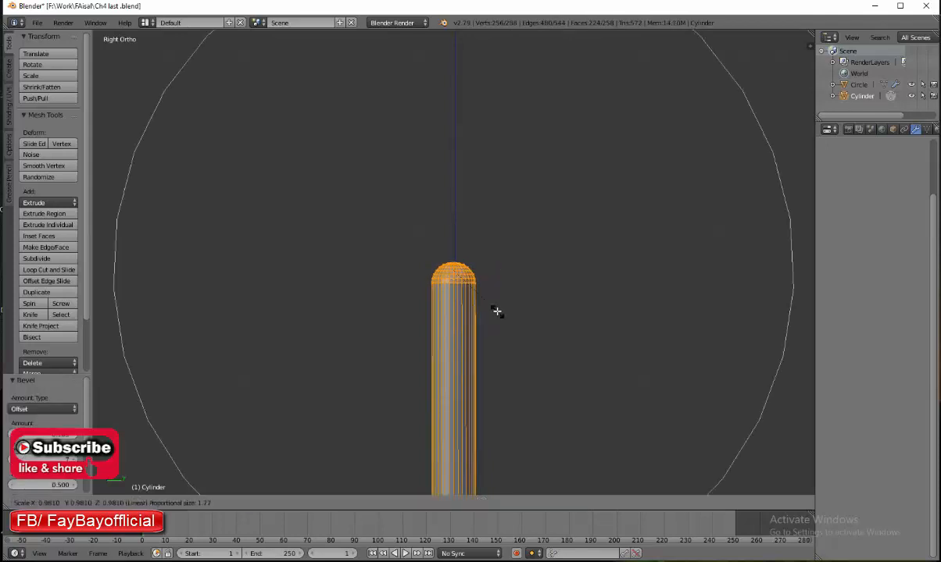
click(473, 276)
scroll(504, 220, down, 3)
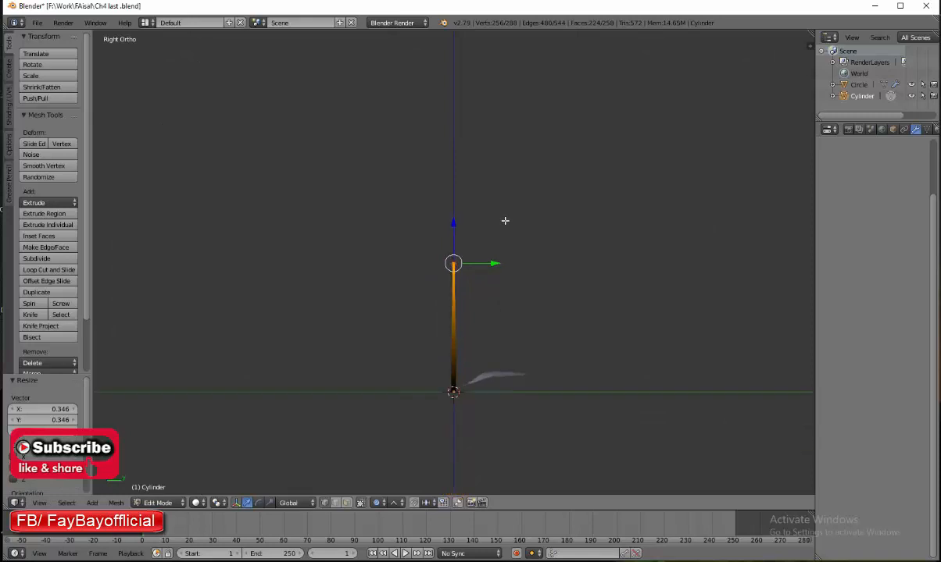
Return to Object Mode and add a sphere-type Empty at the origin, at the base of the stalk
scroll(454, 384, up, 2)
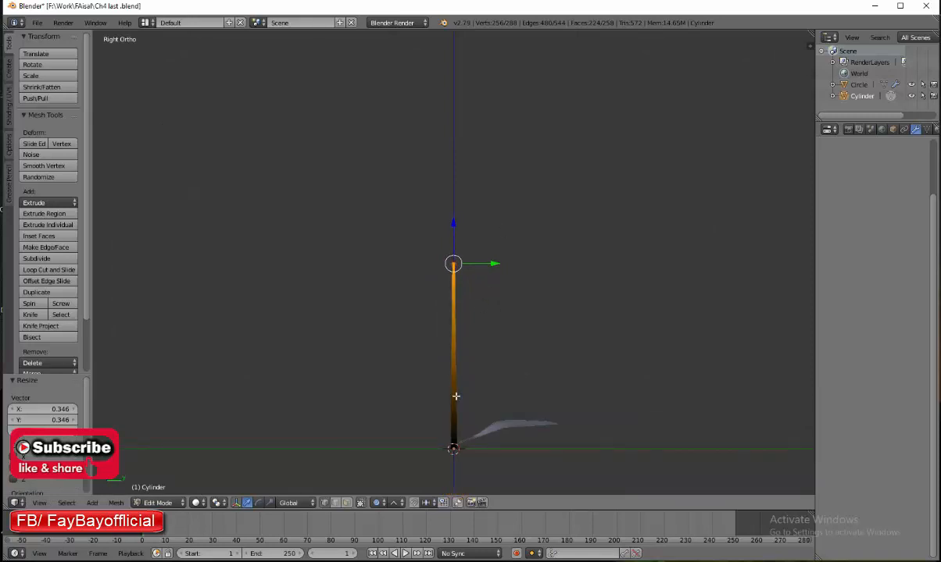
key(shift+a)
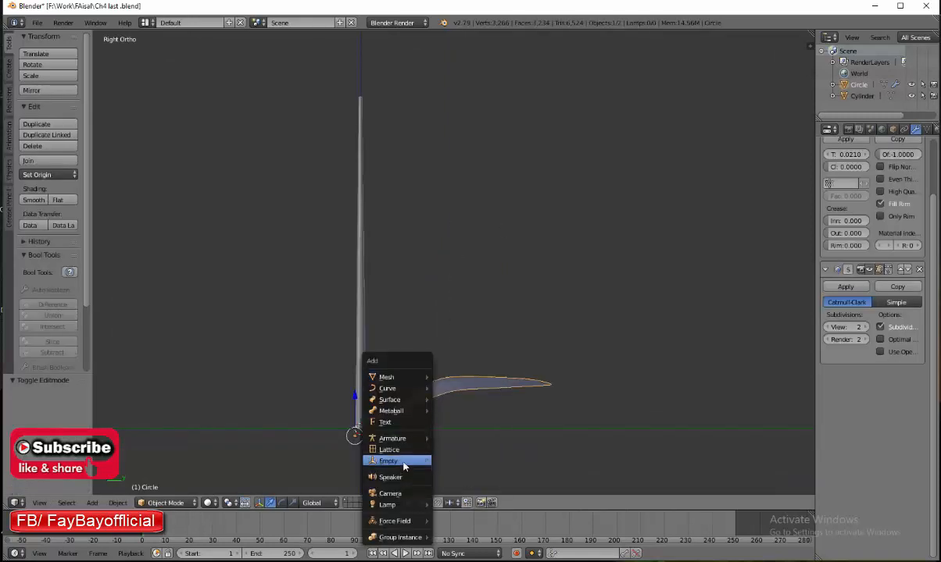
mouse_move(390, 461)
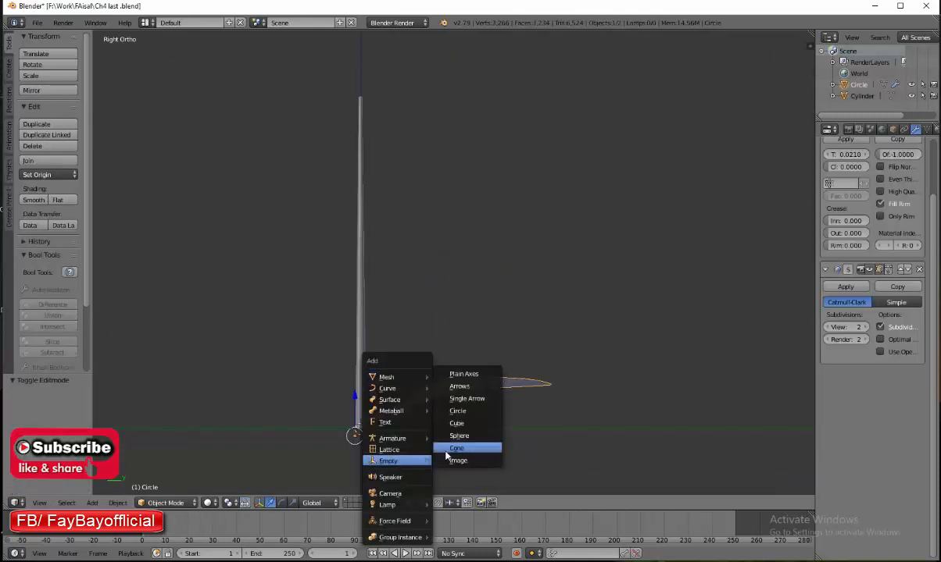
click(460, 436)
scroll(405, 400, down, 3)
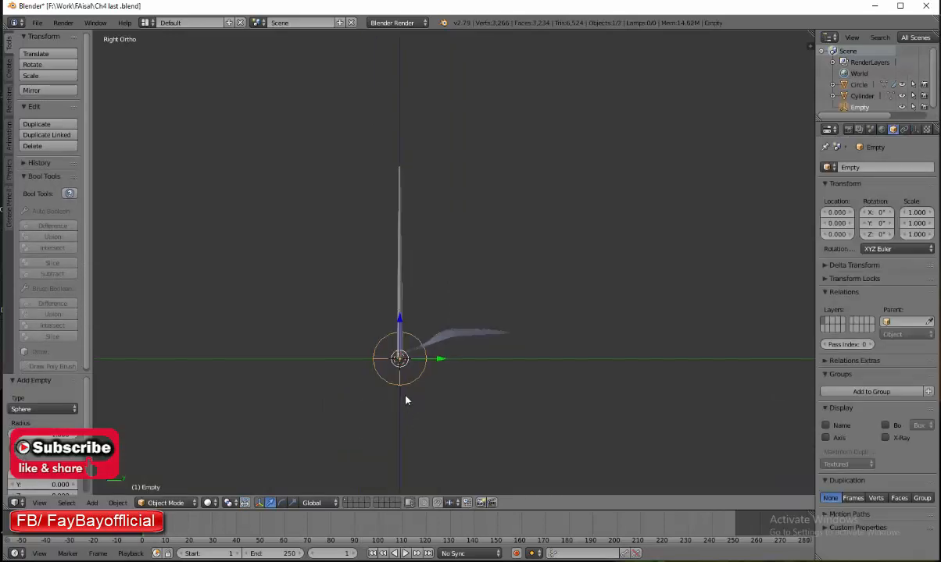
Add an Array modifier to the leaf object
middle_drag(420, 356, 467, 361)
right_click(467, 361)
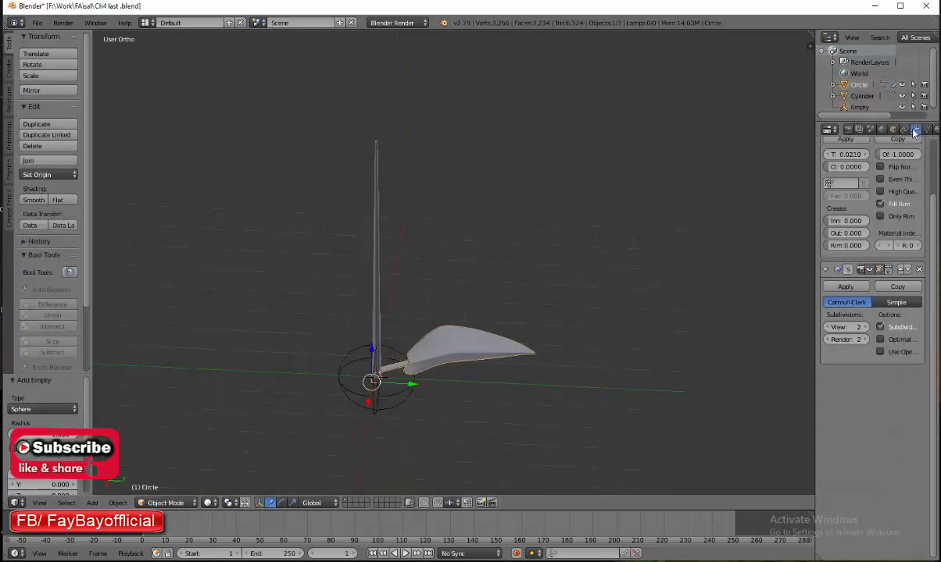
scroll(827, 168, up, 3)
click(823, 166)
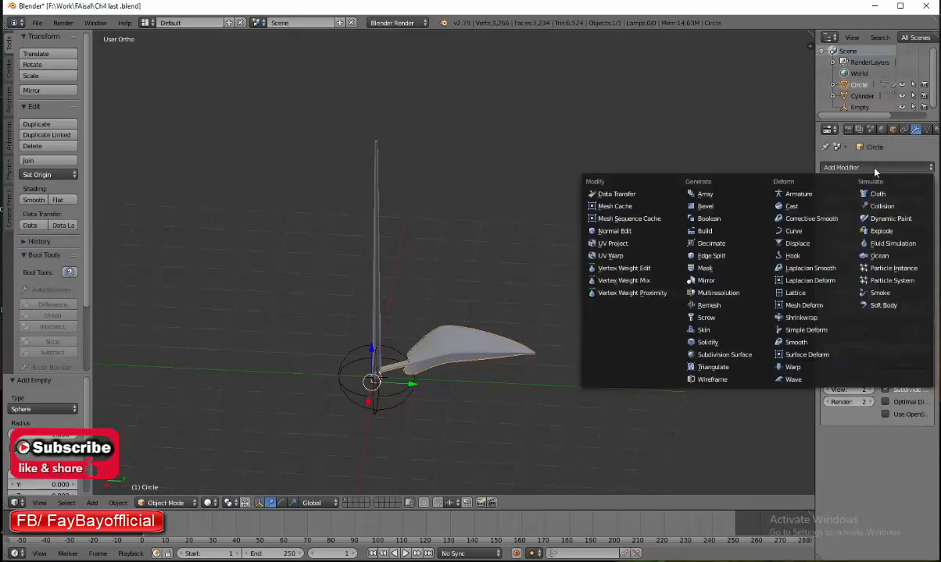
click(705, 194)
scroll(820, 392, down, 3)
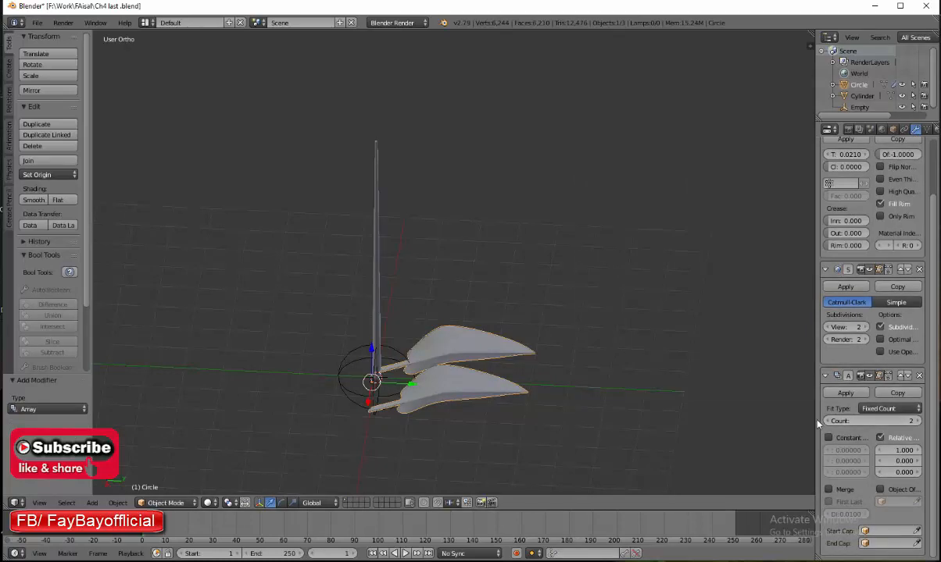
Array the leaf by the Empty's object offset instead of relative offset, with the Empty rotated -41.9° about Z and raised to 0.136
click(881, 440)
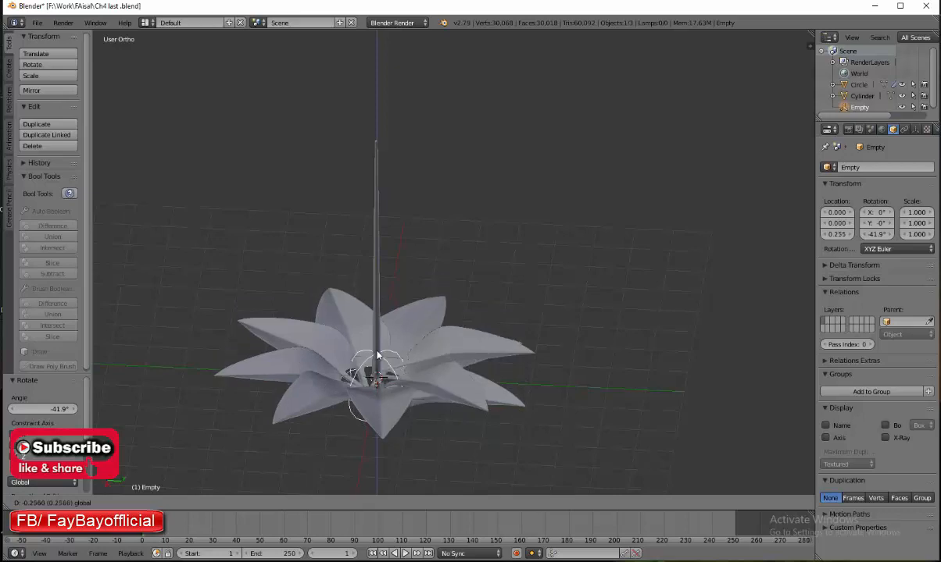
drag(377, 355, 376, 348)
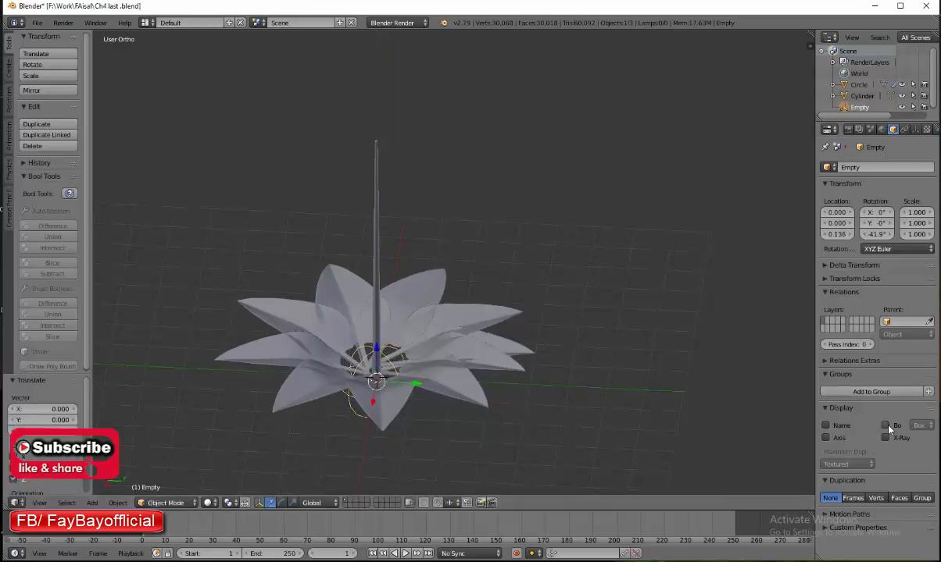
Set the leaf array's count to 40
right_click(460, 315)
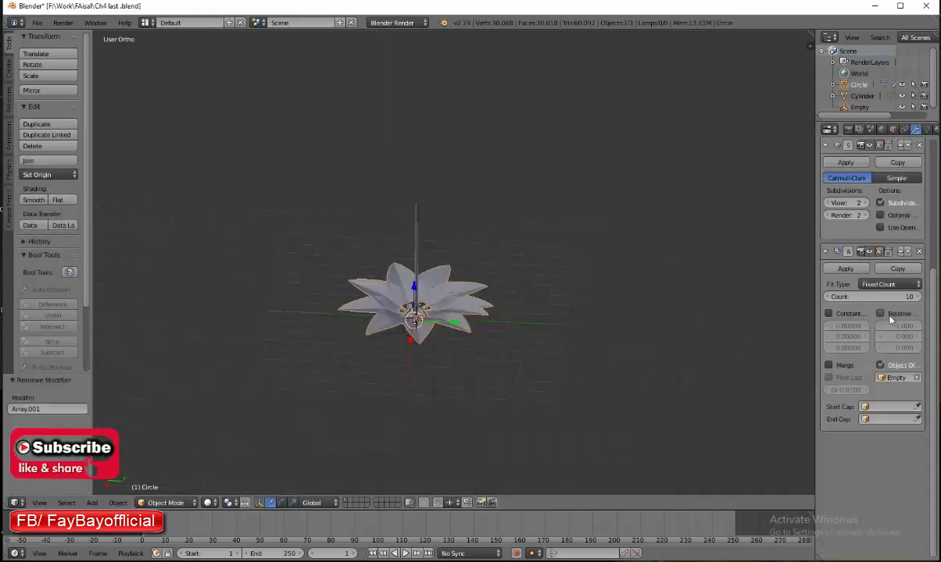
scroll(891, 318, up, 2)
click(921, 366)
click(920, 365)
click(920, 365)
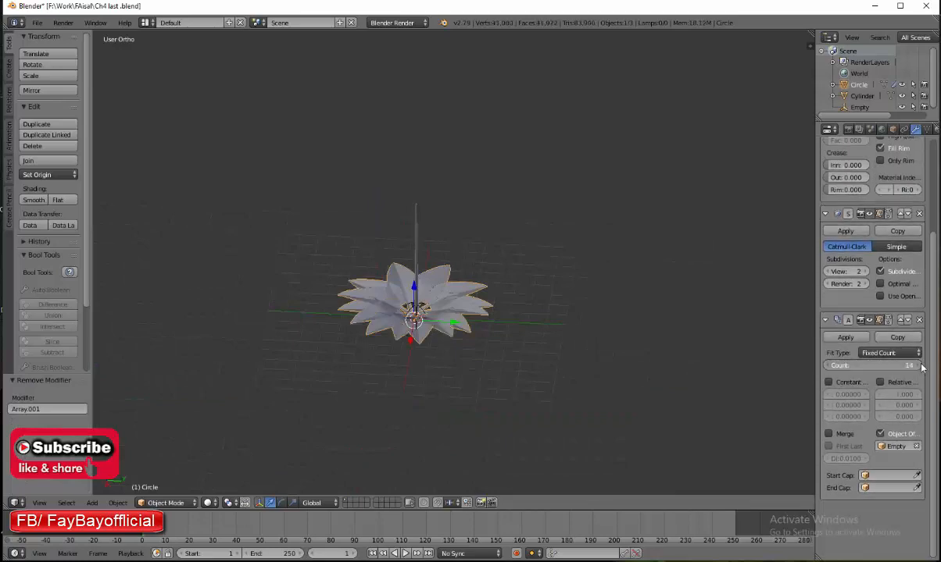
click(920, 365)
click(920, 364)
click(920, 365)
click(921, 365)
click(920, 365)
click(920, 365)
click(920, 366)
click(921, 365)
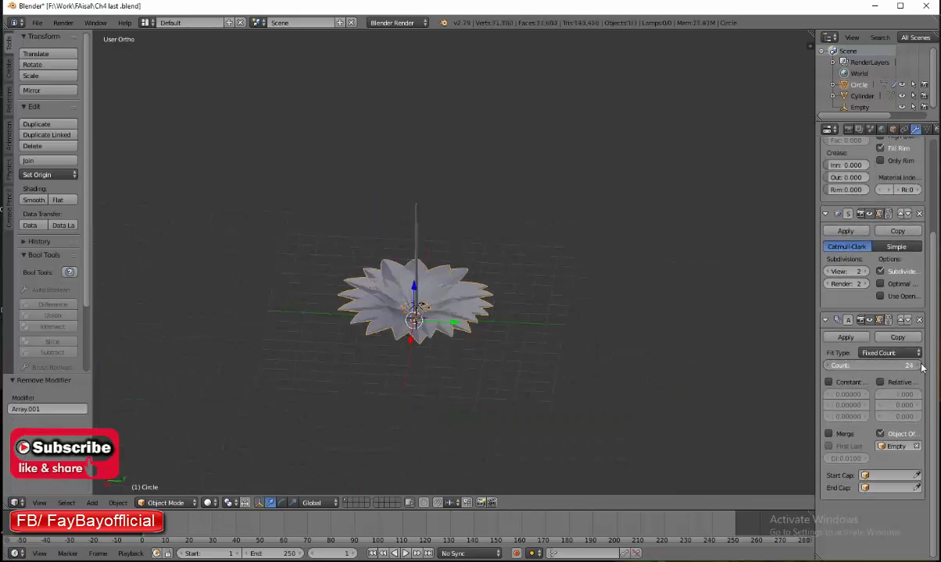
click(920, 365)
click(921, 366)
click(920, 366)
click(920, 366)
click(920, 365)
click(920, 366)
click(920, 366)
click(920, 365)
click(920, 366)
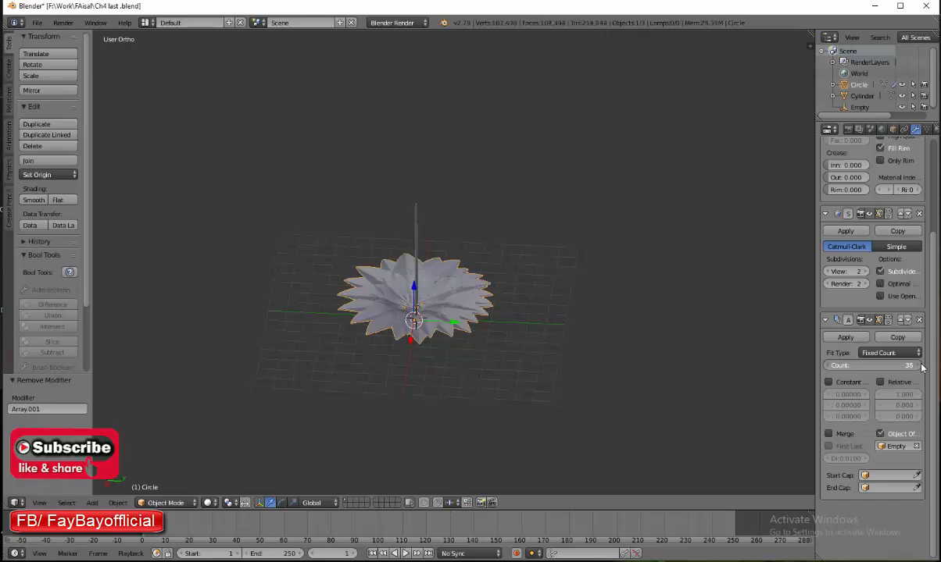
click(920, 365)
click(920, 366)
click(921, 366)
click(920, 365)
click(920, 366)
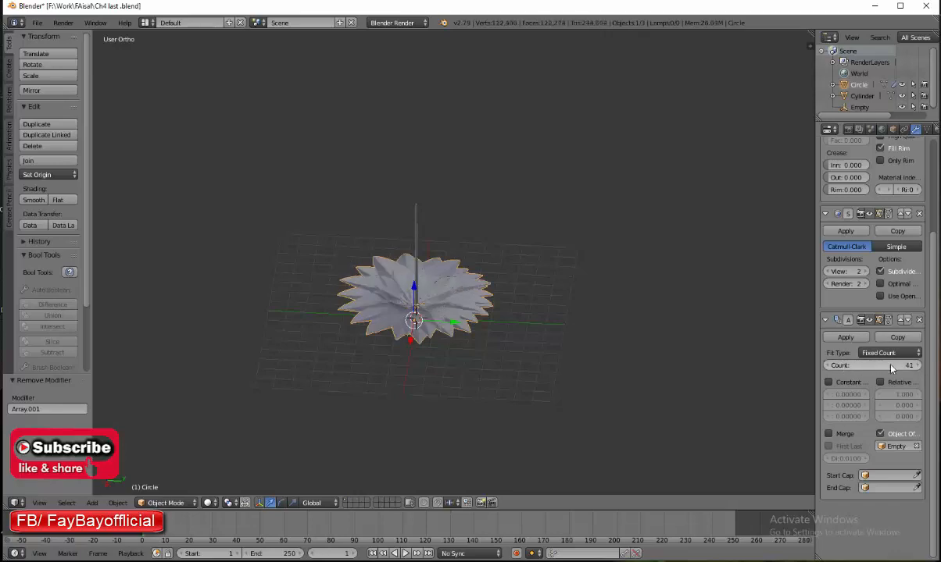
click(827, 365)
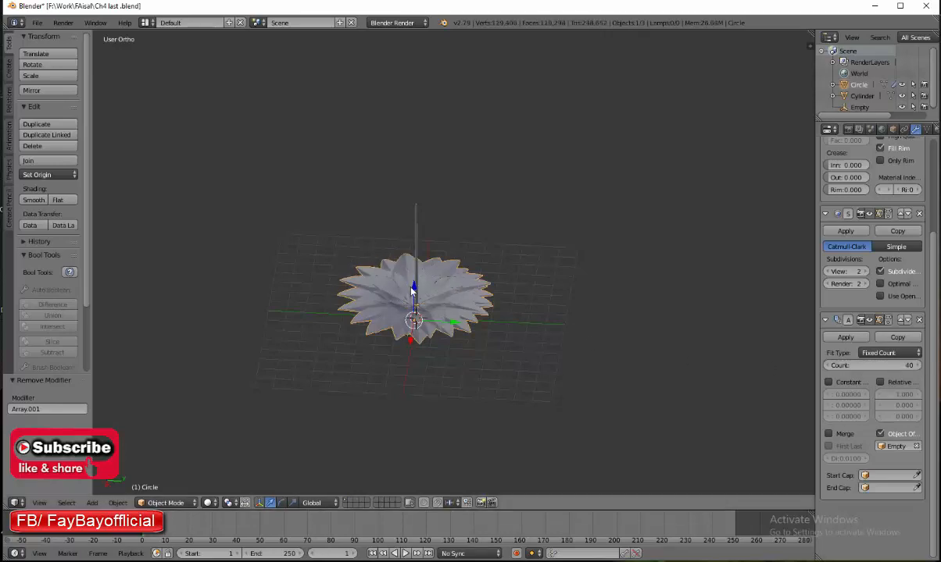
Shift the arrayed leaf object along Z to spread its copies up the stalk
mouse_move(415, 293)
mouse_down()
mouse_move(428, 297)
mouse_move(428, 288)
mouse_up()
middle_drag(428, 191, 422, 243)
scroll(421, 243, up, 6)
scroll(346, 183, up, 2)
scroll(342, 185, down, 6)
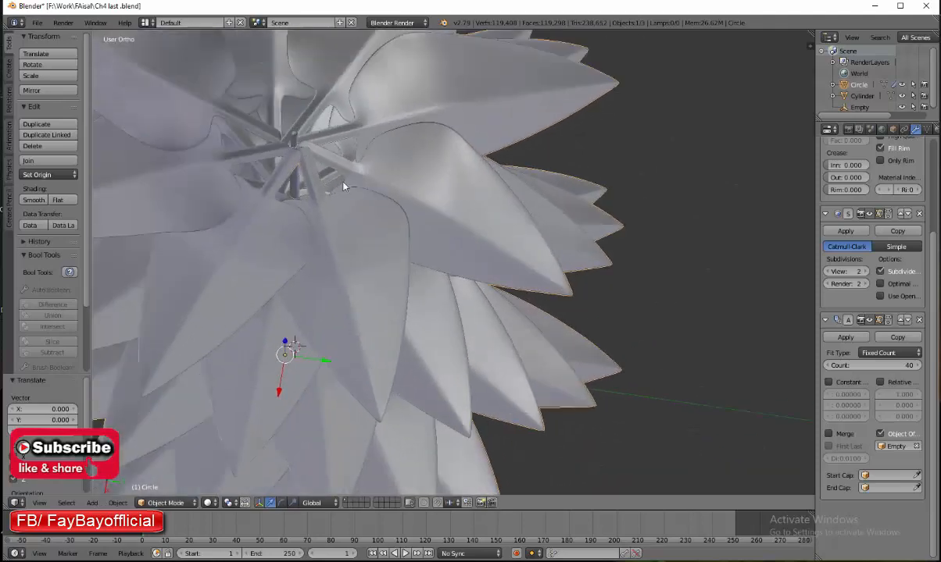
middle_drag(373, 336, 413, 397)
Scale the Empty to 0.968 so the leaves shrink toward the tip, and adjust its height along Z
right_click(407, 412)
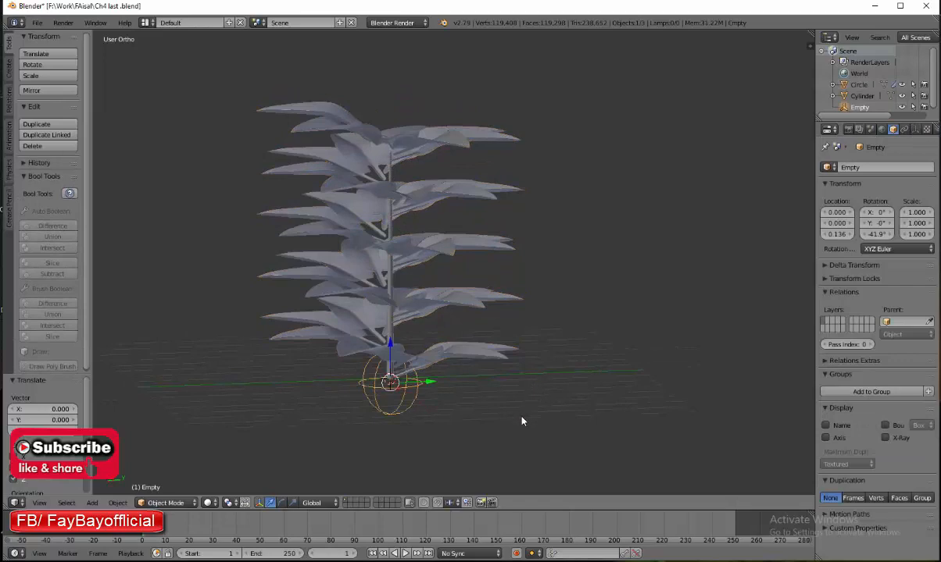
key(s)
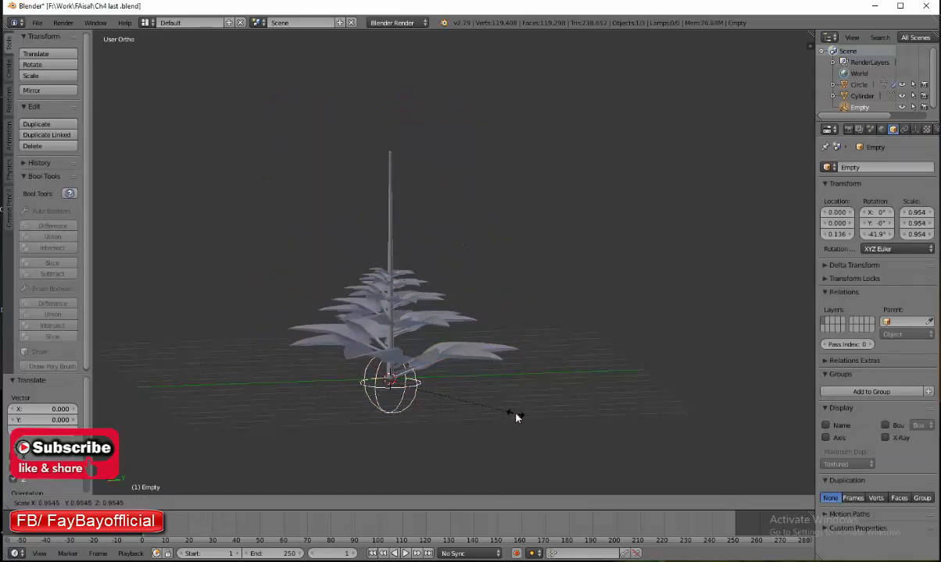
click(516, 418)
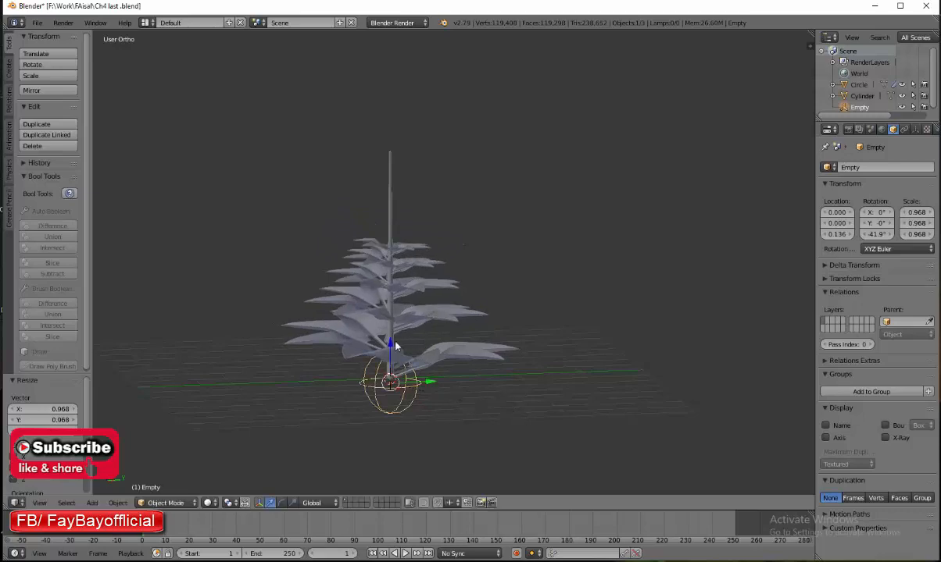
drag(392, 344, 391, 342)
middle_drag(390, 342, 400, 207)
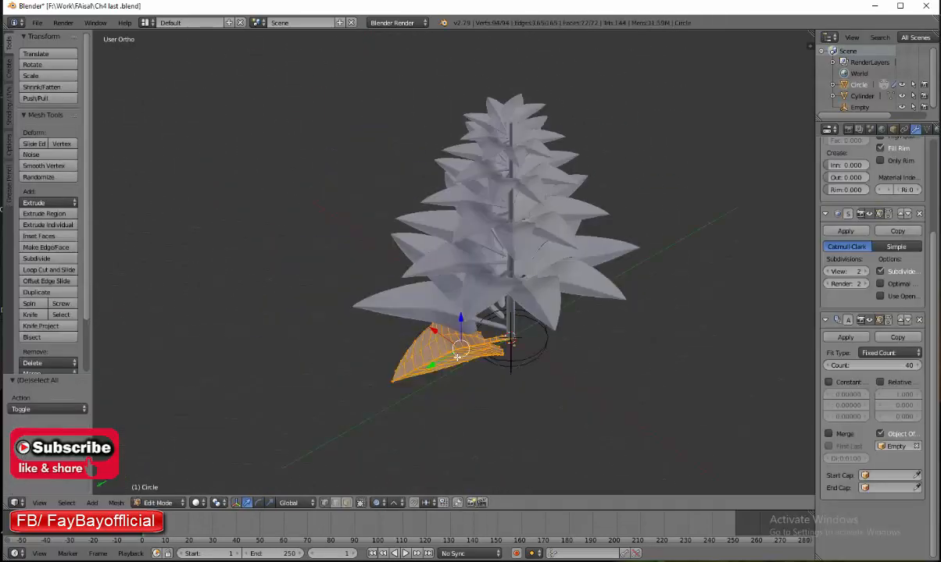
In right view, raise the whole leaf mesh slightly along Z and shift it along Y toward the stalk in Edit Mode
key(KP_3)
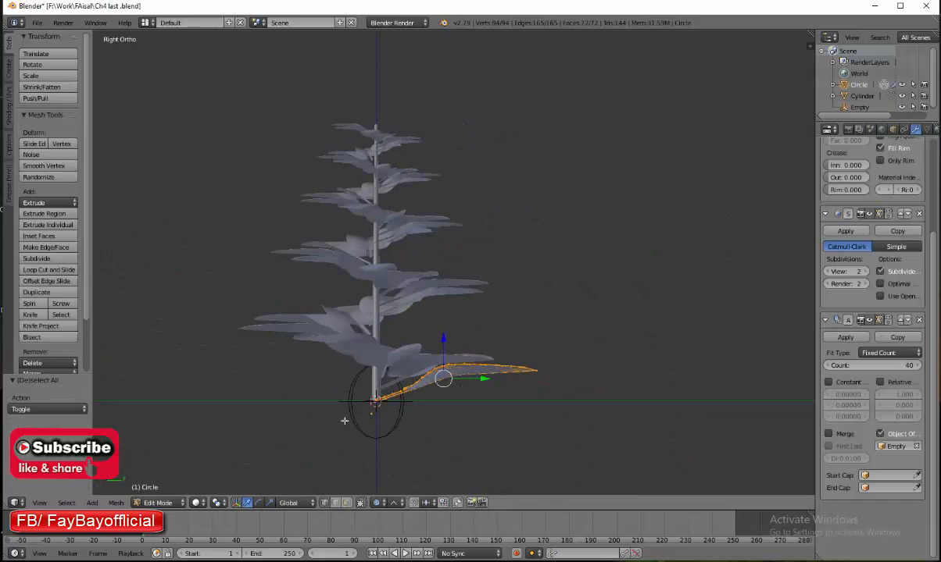
scroll(354, 422, up, 4)
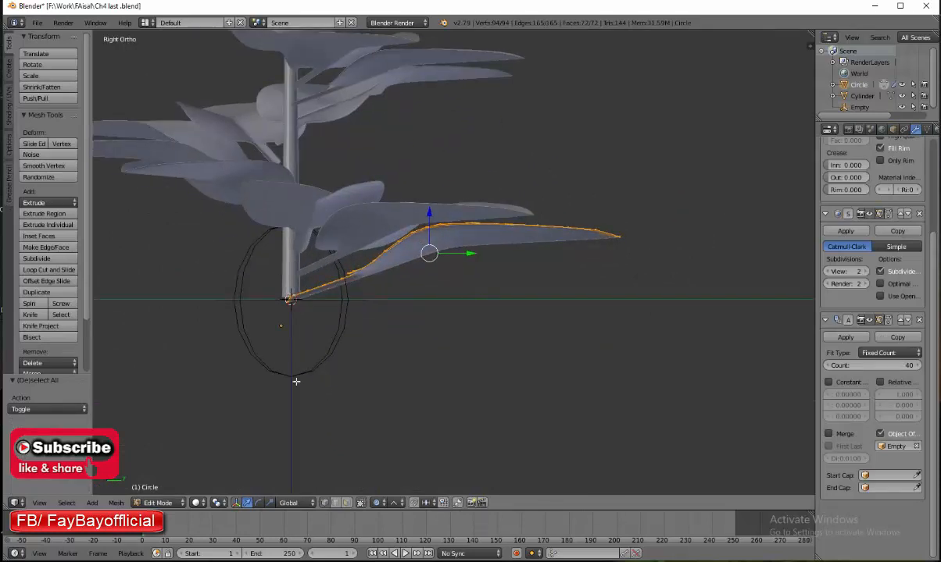
scroll(269, 305, up, 1)
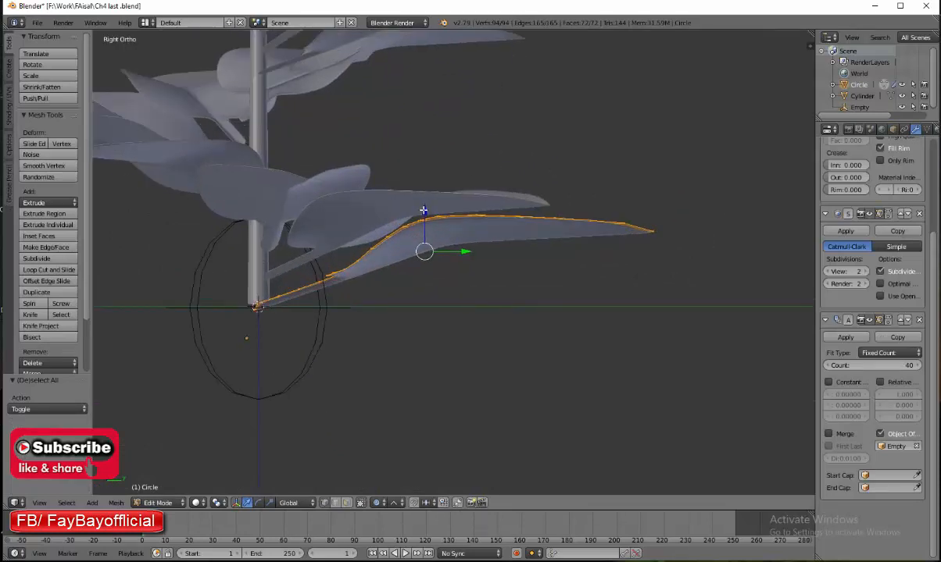
drag(422, 210, 433, 203)
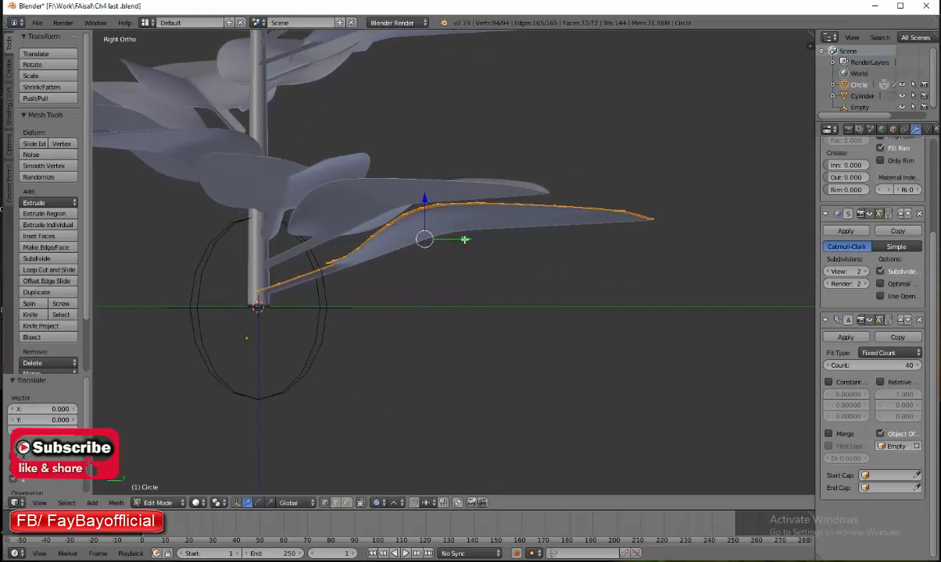
drag(464, 239, 462, 238)
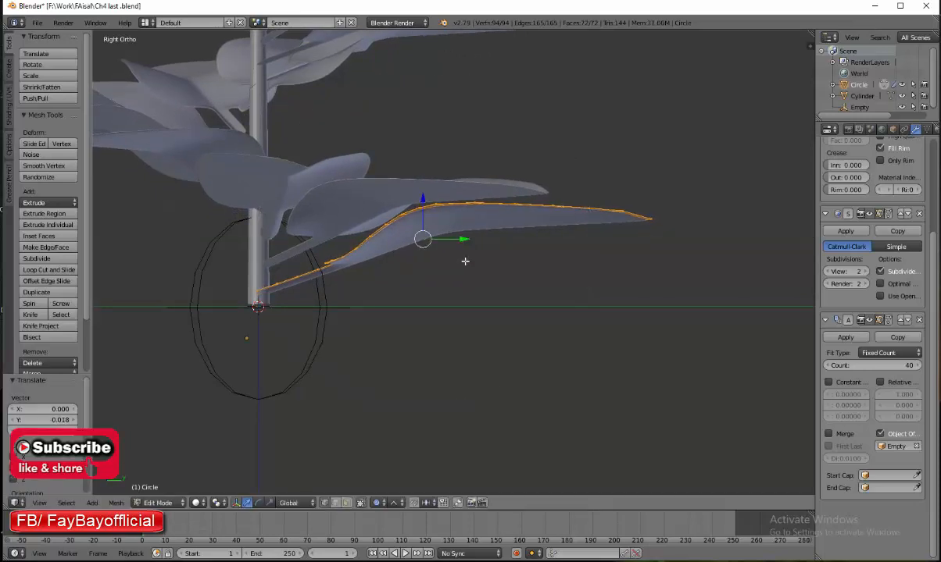
Rotate the leaf mesh -4.66° to tilt its tip upward, adjust its height along Z, and leave Edit Mode
key(g)
click(468, 259)
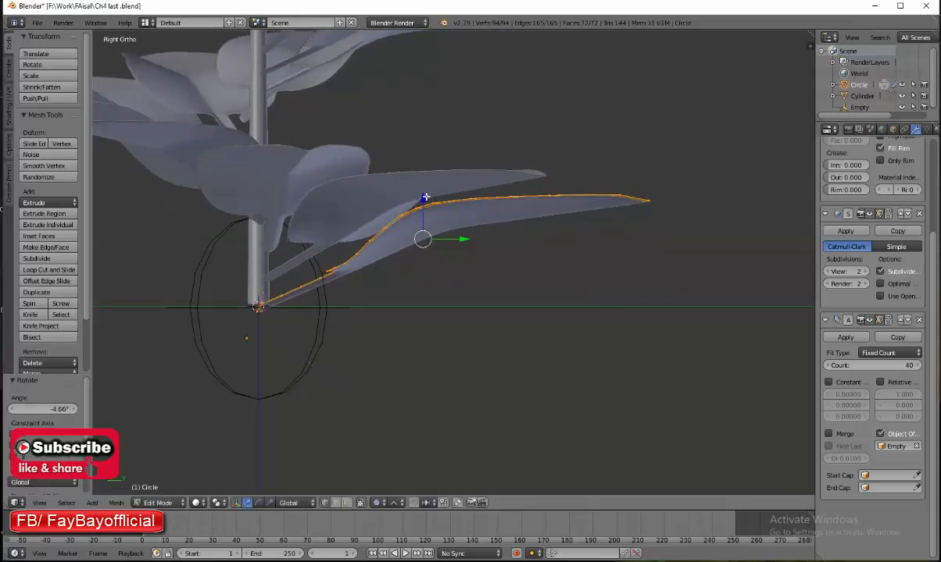
key(g)
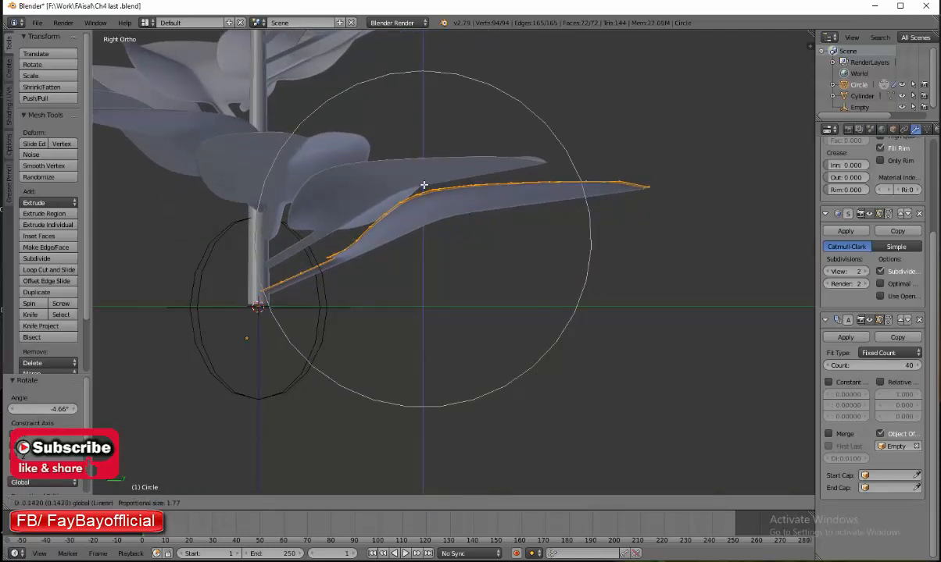
click(428, 206)
scroll(429, 205, down, 5)
scroll(414, 174, down, 3)
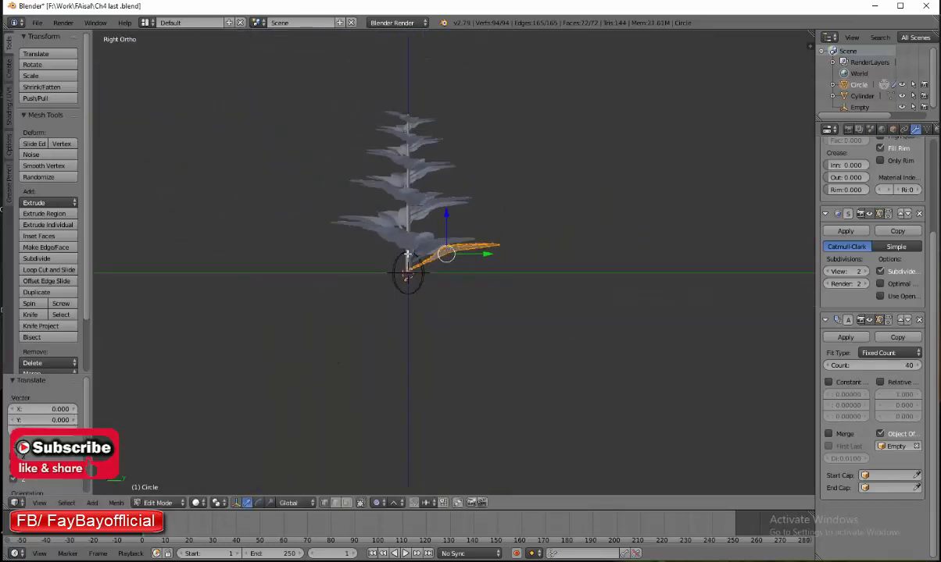
key(Tab)
Add a 32-vertex cylinder at the origin as a pot and lower it about 0.5 along Z around the stalk's base
scroll(406, 266, up, 3)
key(shift+a)
mouse_move(365, 201)
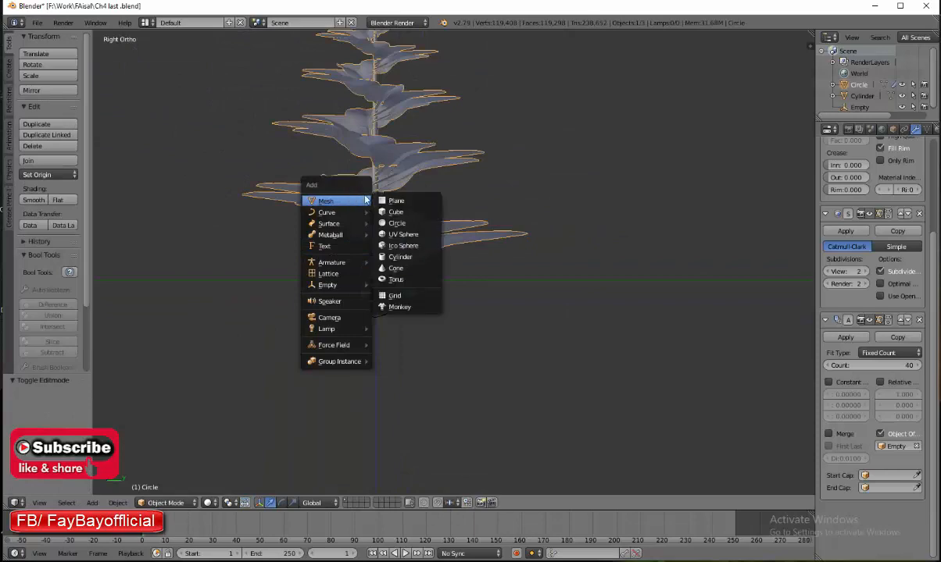
click(397, 257)
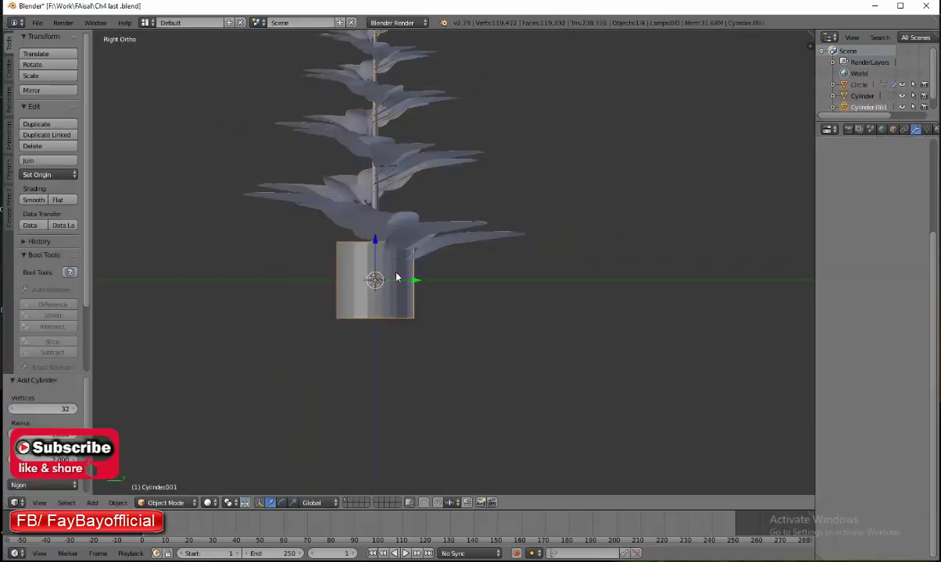
scroll(365, 271, up, 3)
middle_drag(305, 276, 336, 295)
key(KP_3)
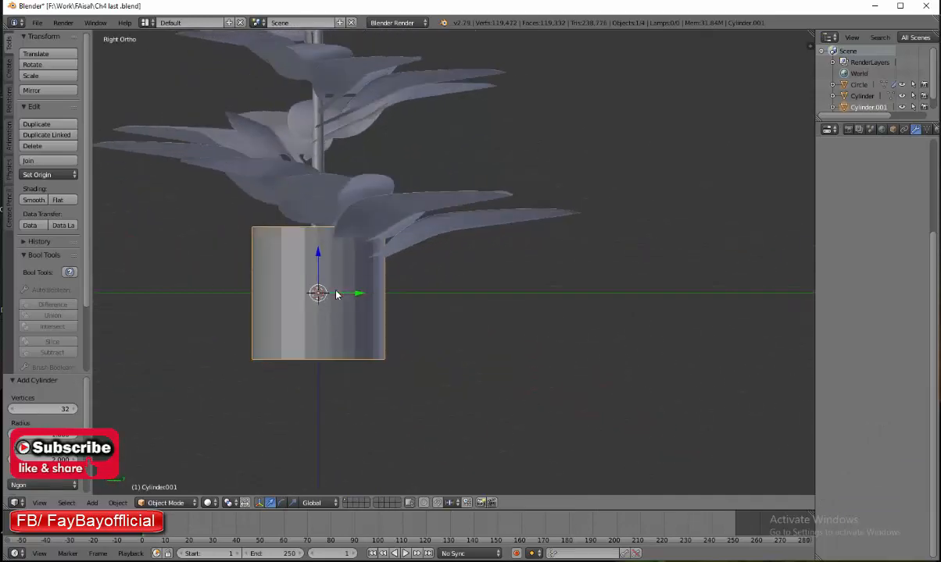
drag(318, 250, 320, 283)
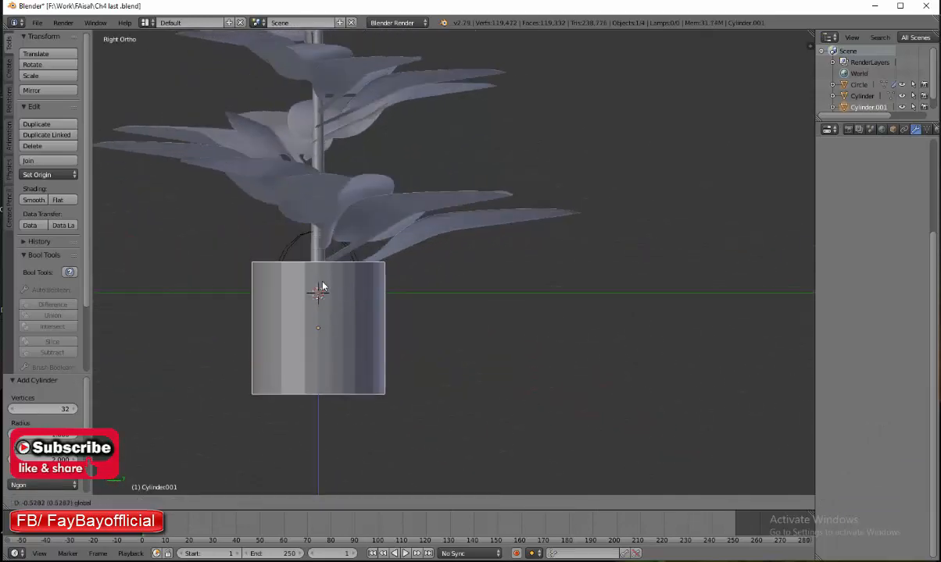
middle_drag(319, 283, 321, 324)
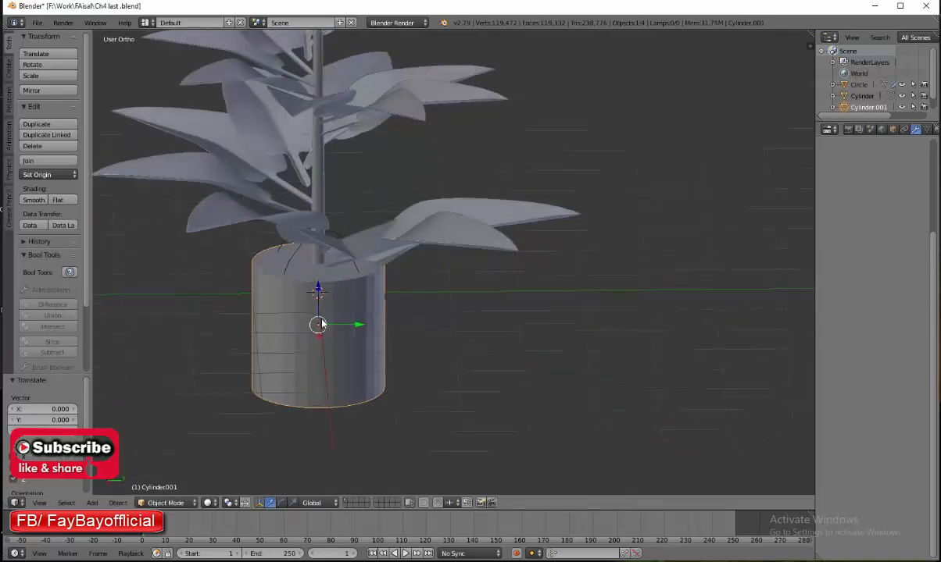
In Edit Mode, extrude the pot's top edge loop inward, scaling it to about 0.855 to form the rim
key(Tab)
alt+right_click(307, 281)
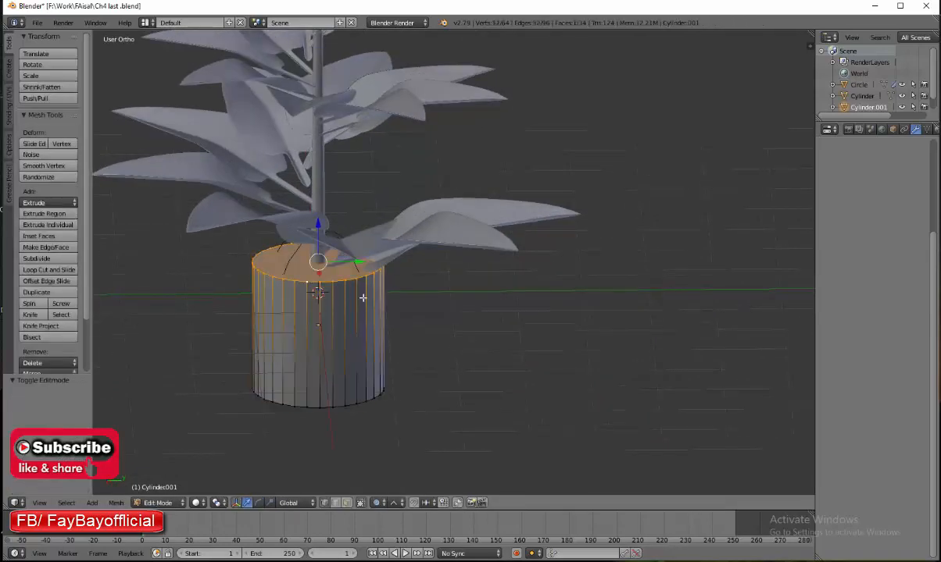
key(s)
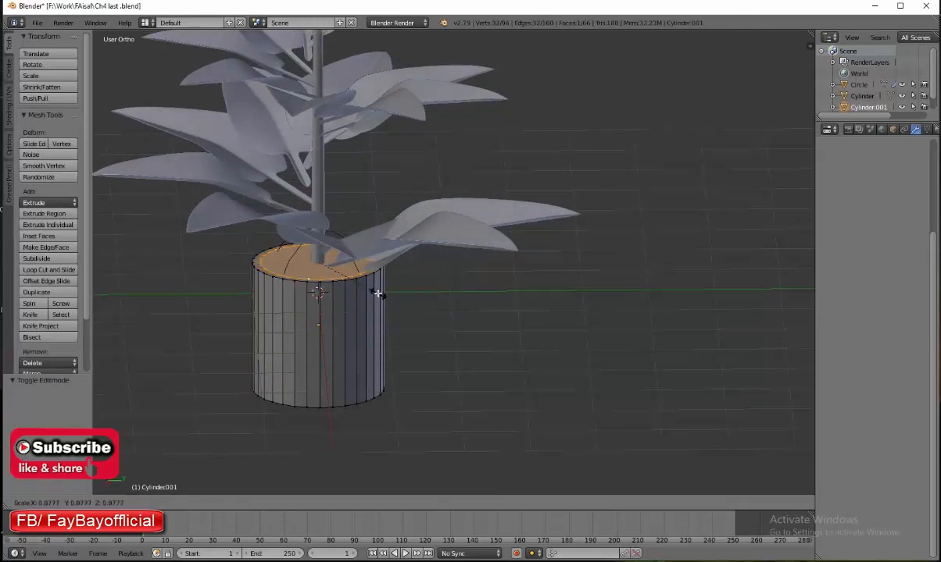
click(378, 292)
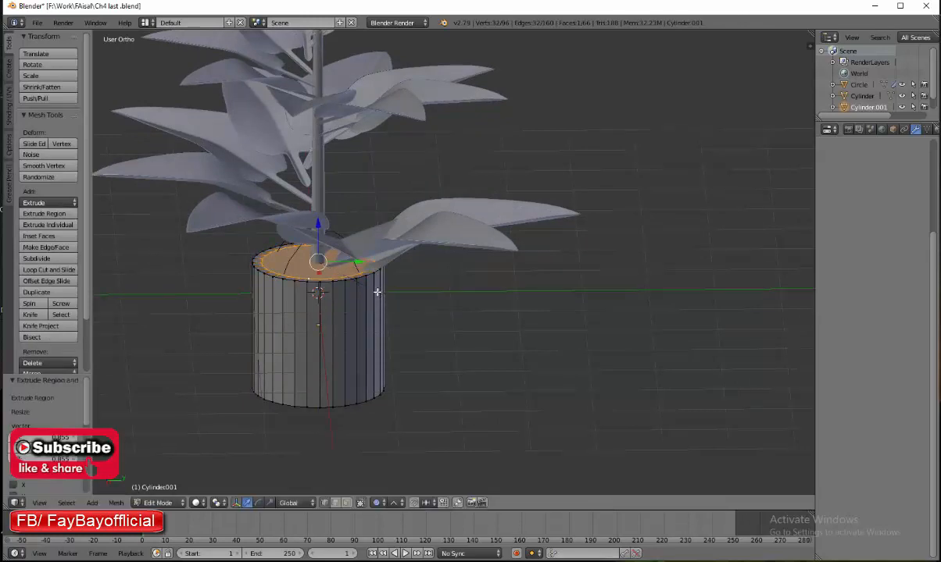
Extrude the pot's inner top face down about 0.23 along Z, then extrude it inward again at a scale of about 0.81
key(e)
key(z)
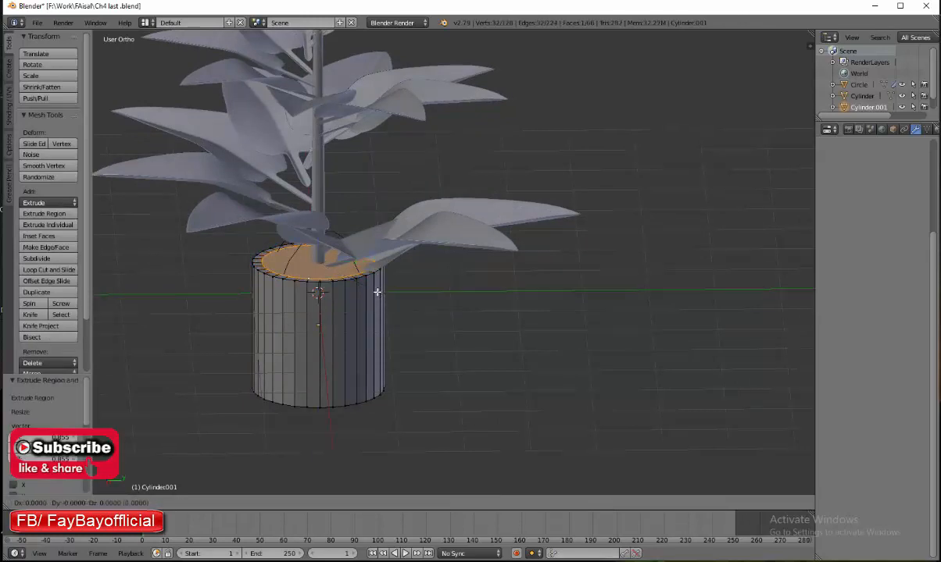
click(377, 307)
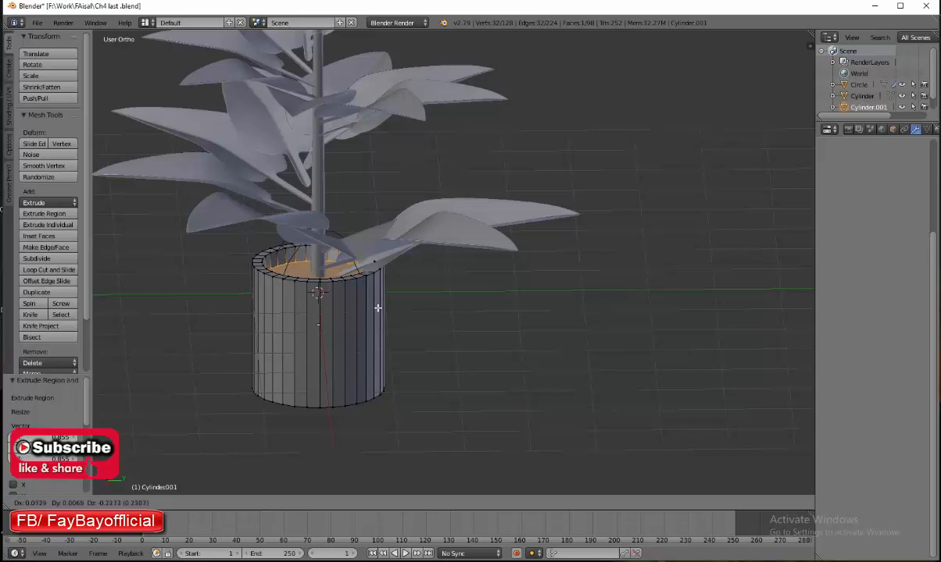
key(e)
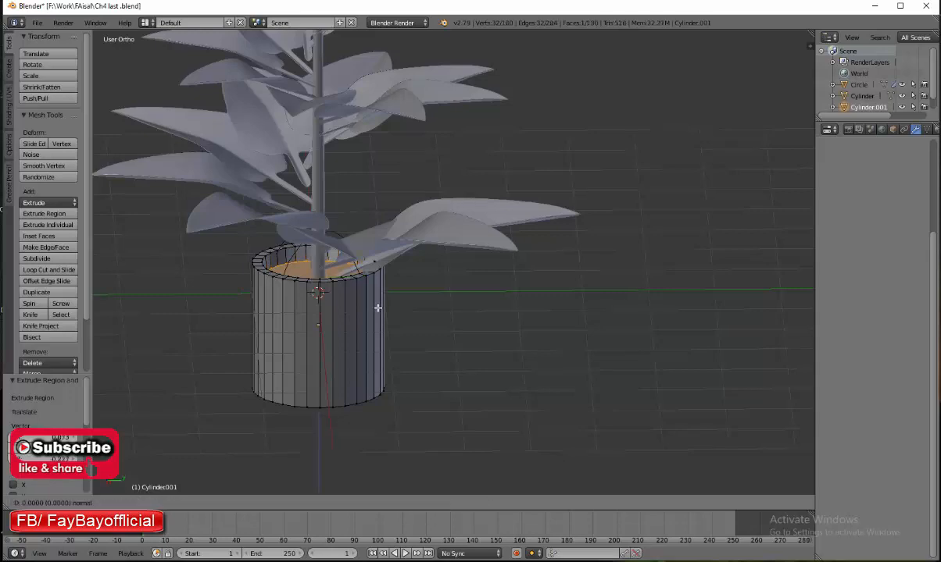
key(s)
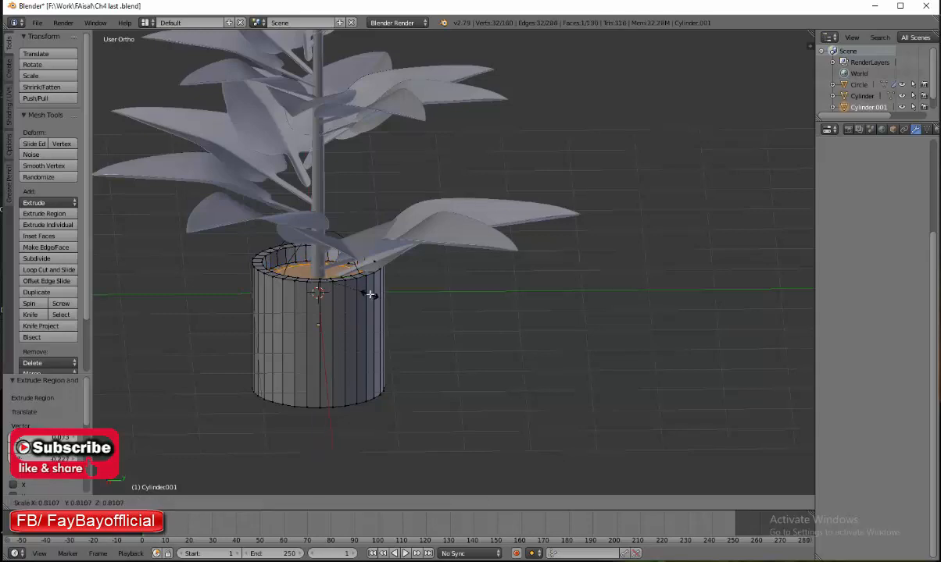
click(366, 301)
right_click(300, 281)
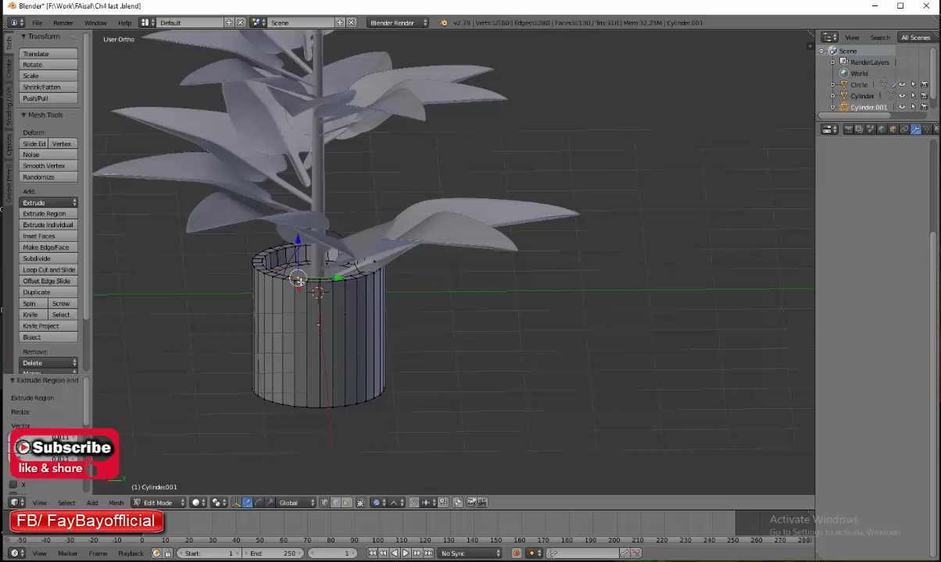
Add a single loop cut around the pot's outer wall and slide it up close to the top rim
scroll(277, 282, up, 2)
scroll(282, 330, down, 3)
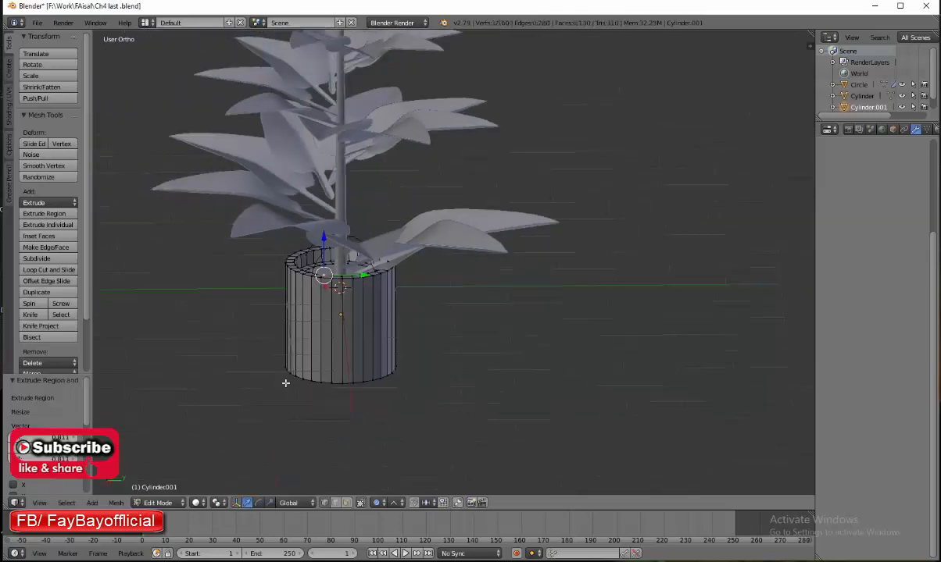
scroll(299, 351, up, 2)
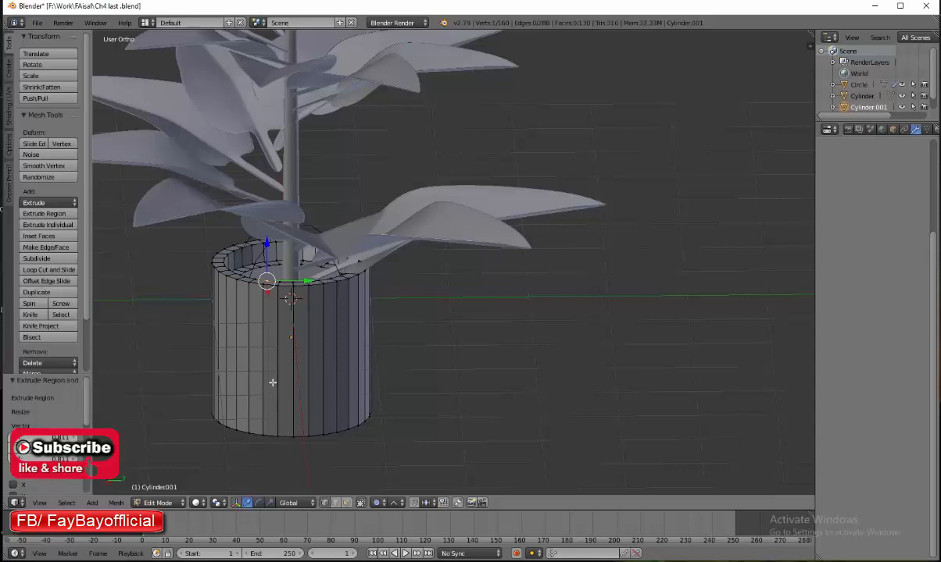
key(ctrl+r)
click(279, 340)
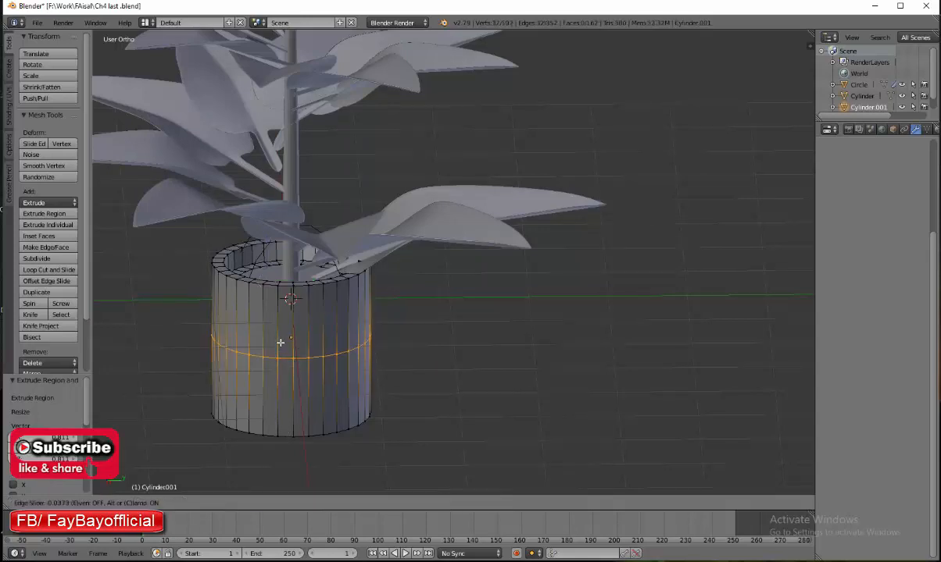
click(282, 291)
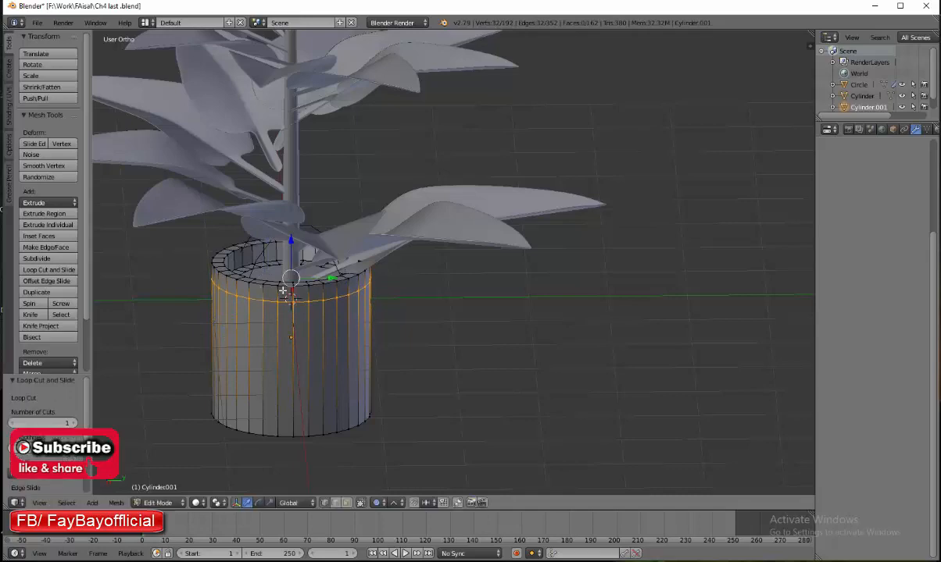
Extrude the face band around the pot's upper edge and scale it to about 1.097 to form a protruding lip
right_click(270, 295)
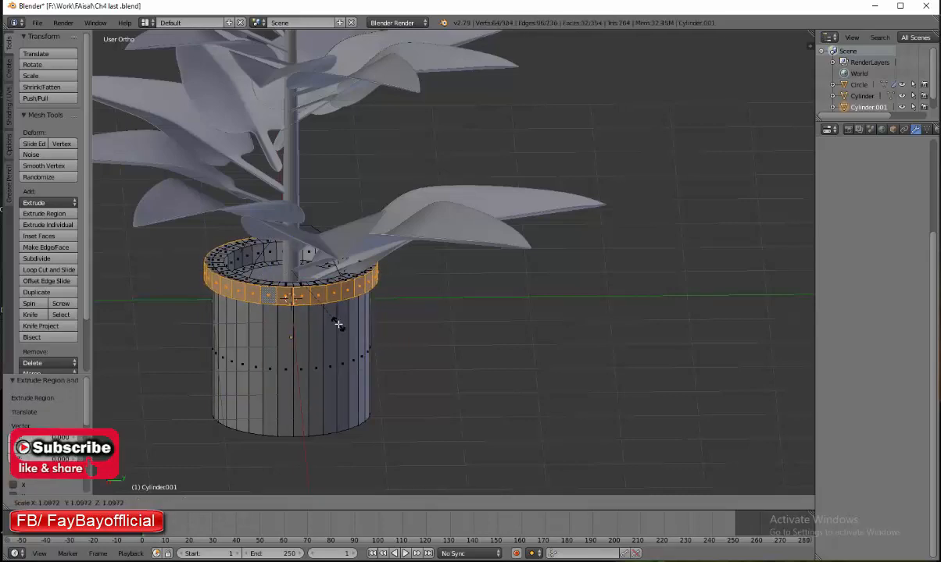
click(336, 321)
middle_drag(282, 333, 299, 316)
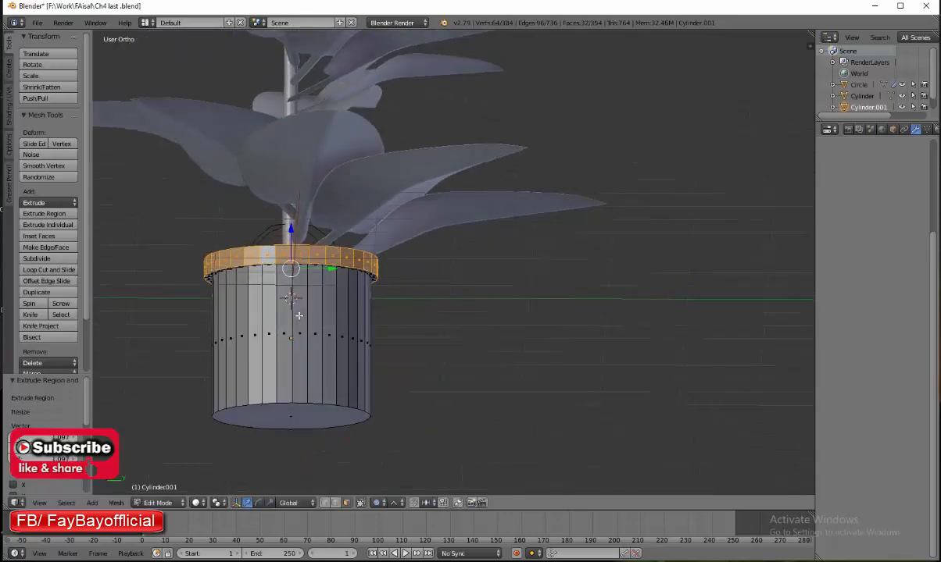
key(KP_3)
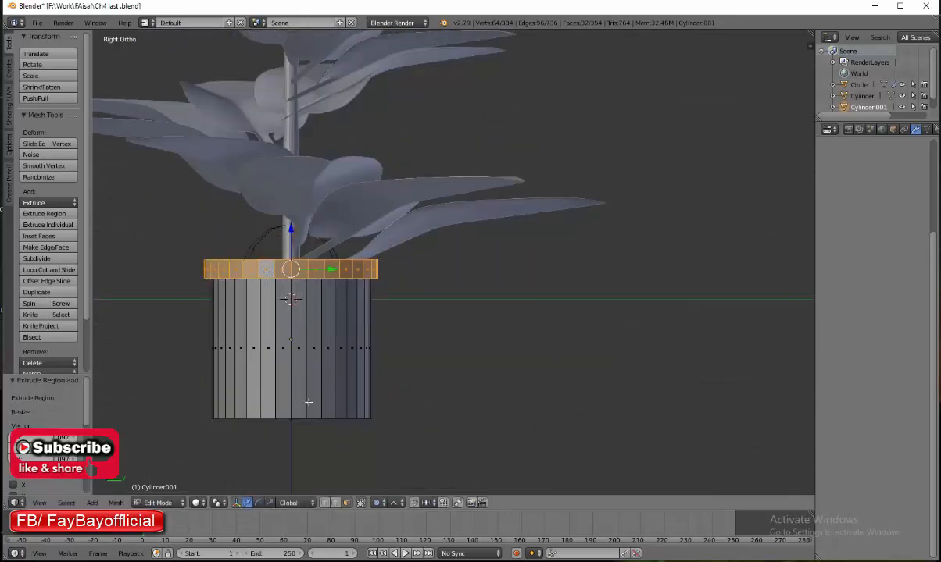
middle_drag(277, 293, 296, 320)
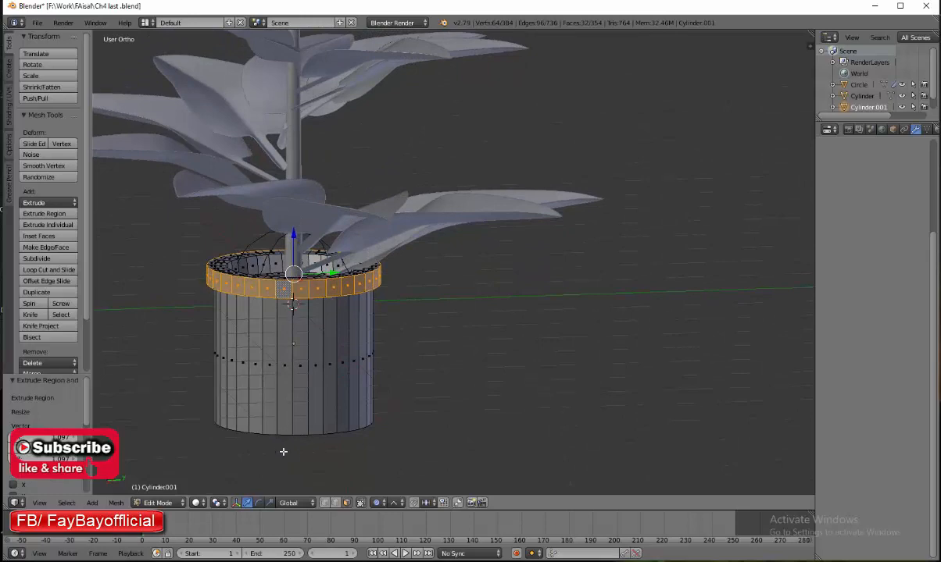
Bevel the pot's bottom edge loop with 4 segments and an offset of about 0.19
right_click(308, 435)
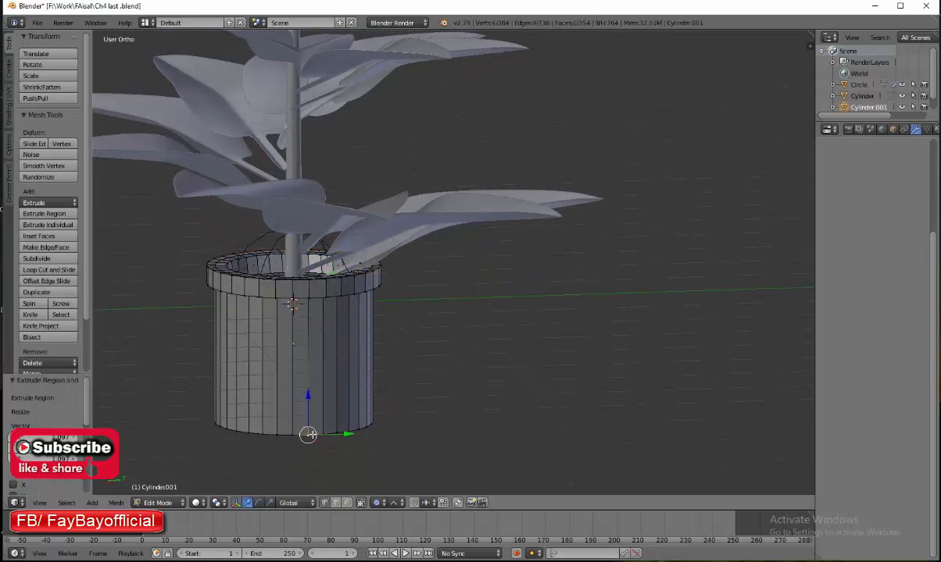
alt+right_click(308, 435)
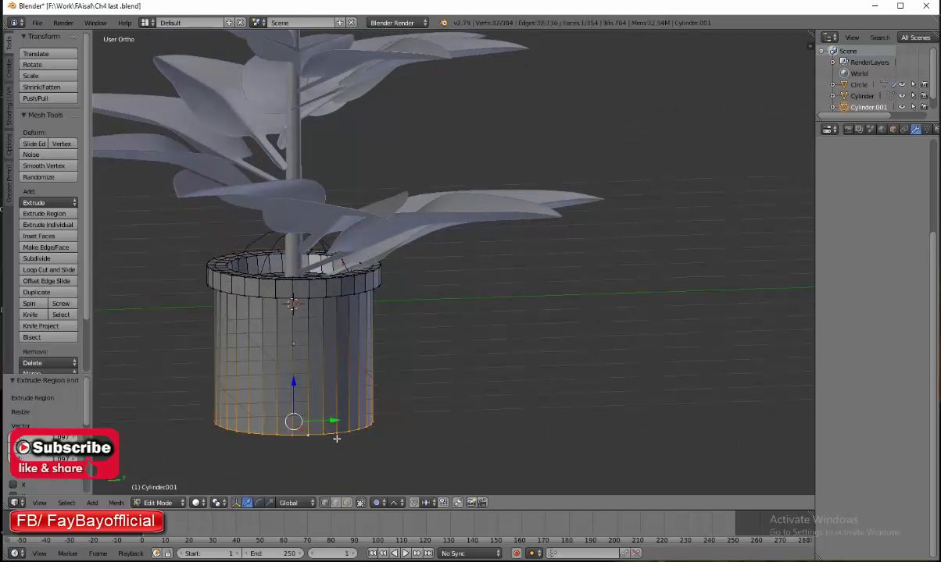
key(ctrl+b)
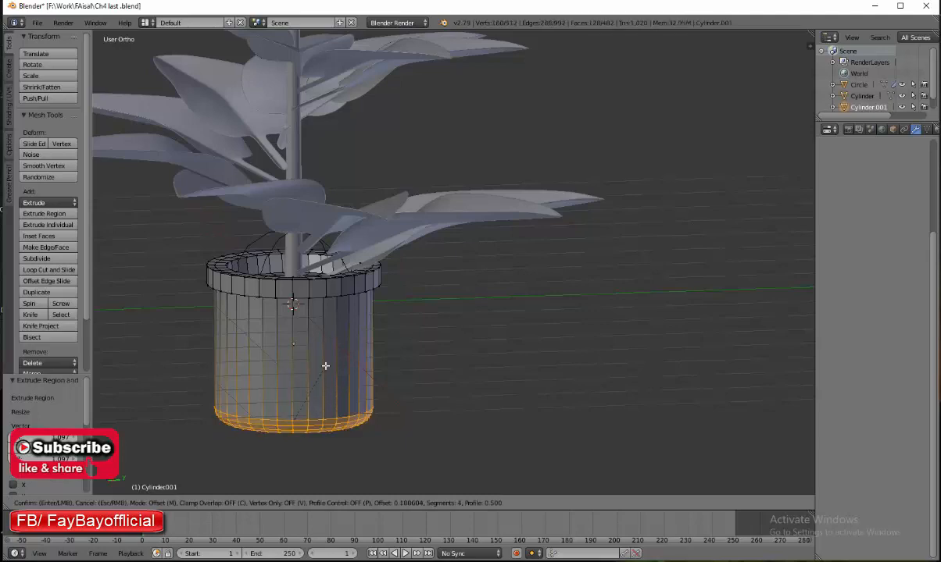
click(325, 365)
Bevel the lip's upper outer edge loop with 2 segments and an offset of about 0.08
right_click(264, 279)
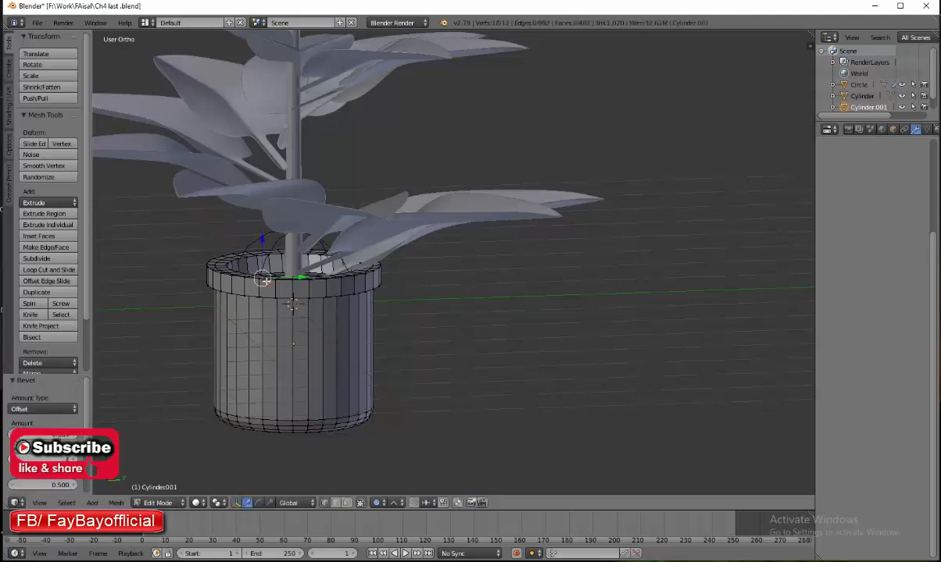
alt+right_click(265, 282)
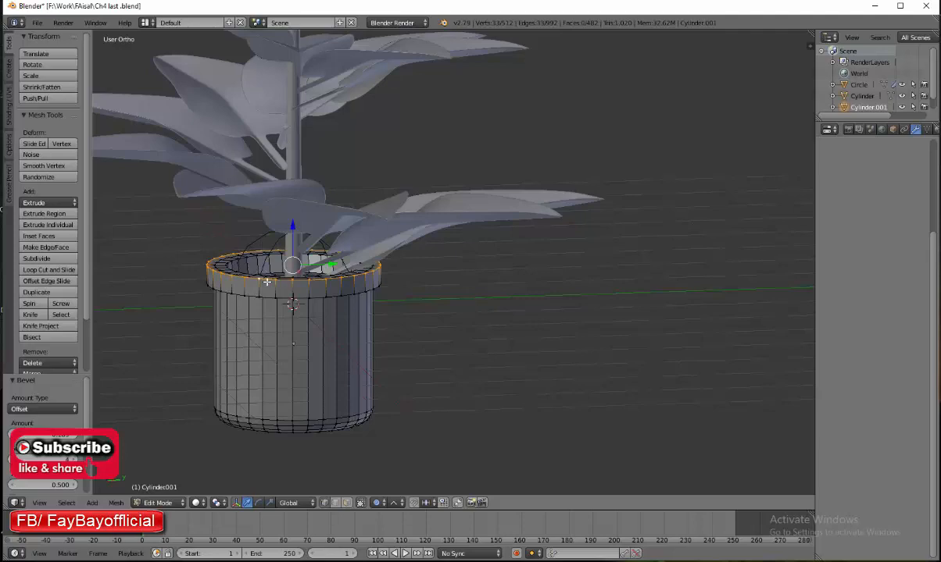
key(ctrl+b)
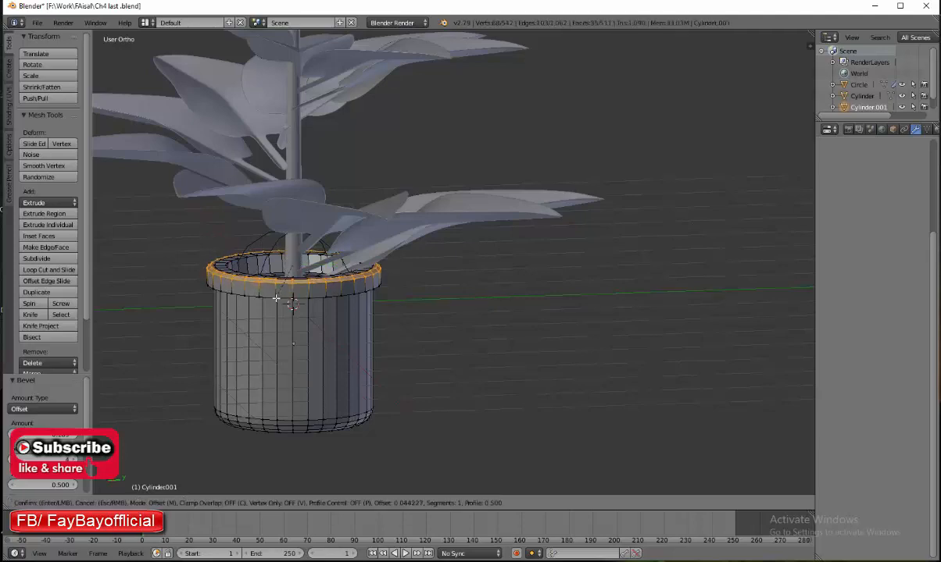
scroll(276, 299, up, 3)
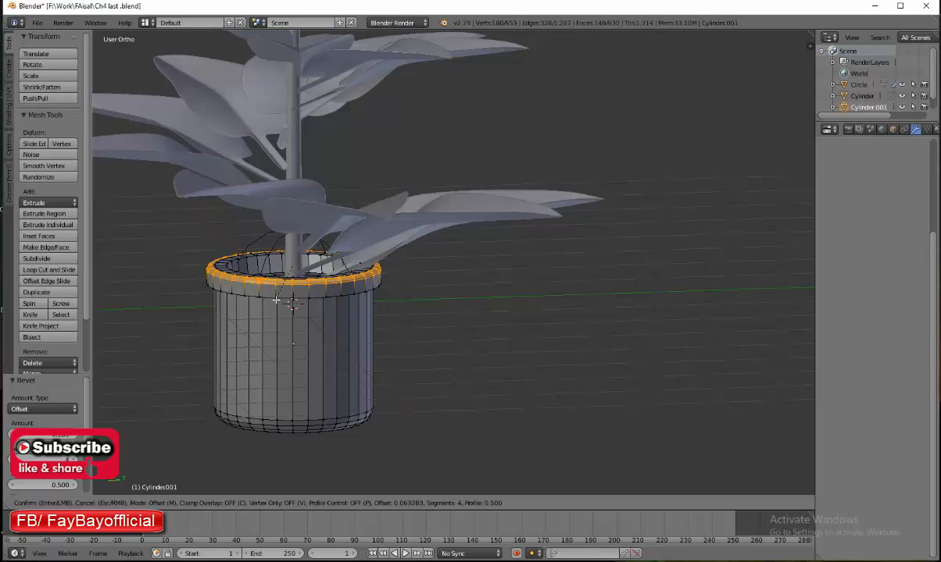
scroll(276, 299, up, 1)
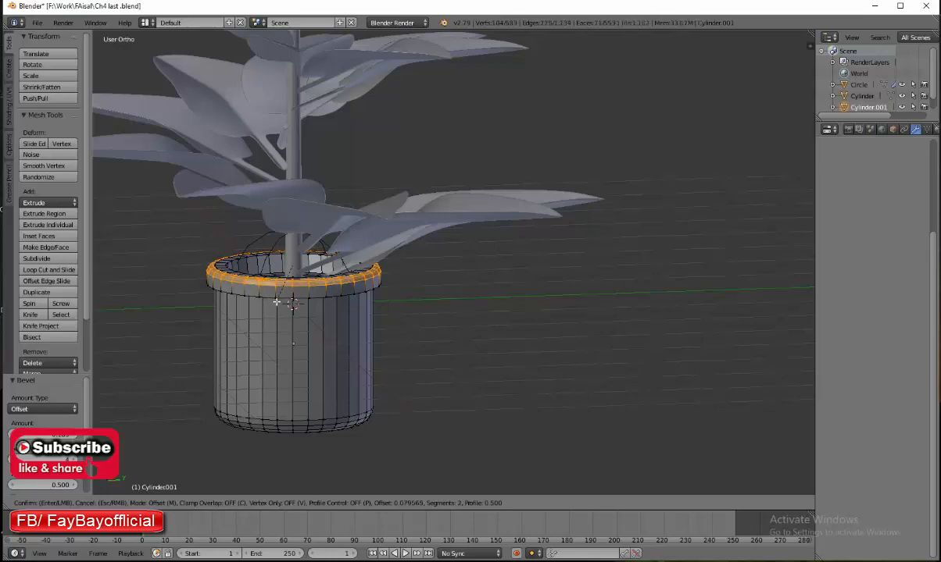
click(273, 300)
Bevel the lip's lower outer edge loop with several segments to round it off
right_click(258, 294)
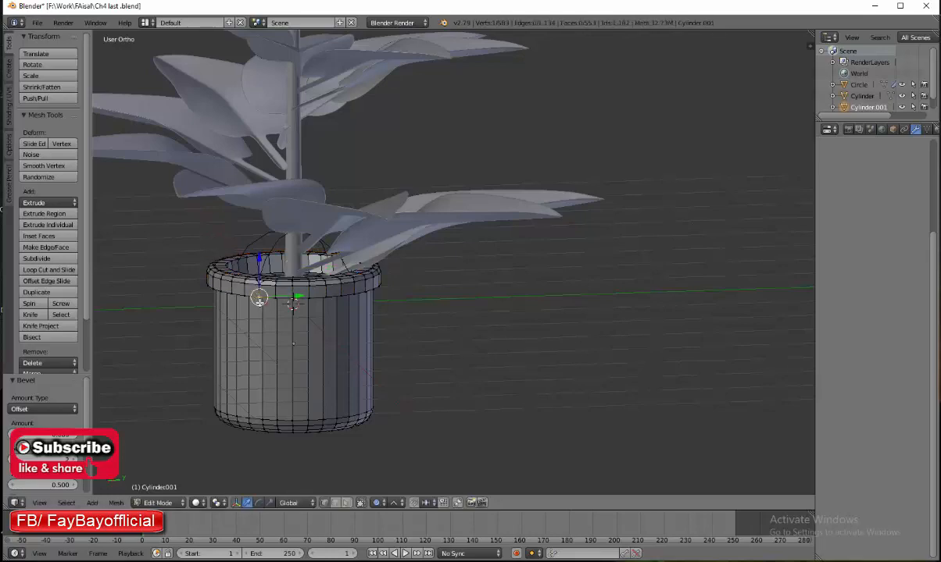
alt+right_click(271, 298)
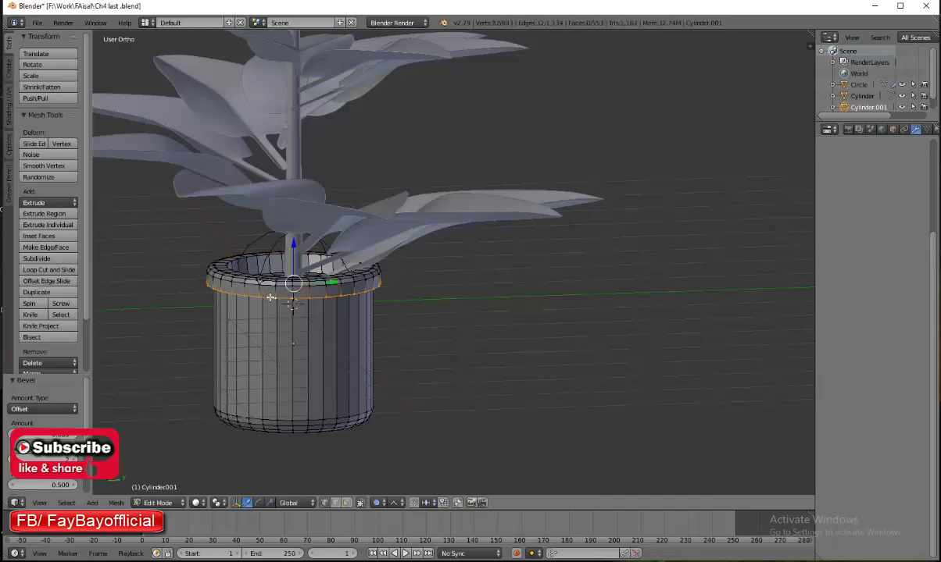
key(ctrl+b)
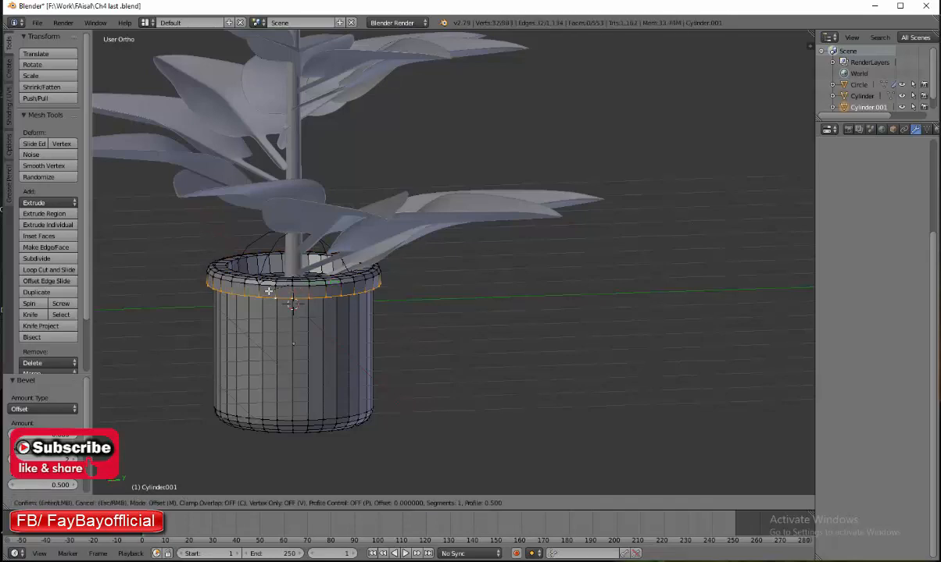
click(272, 236)
middle_drag(266, 255, 280, 298)
scroll(280, 298, up, 2)
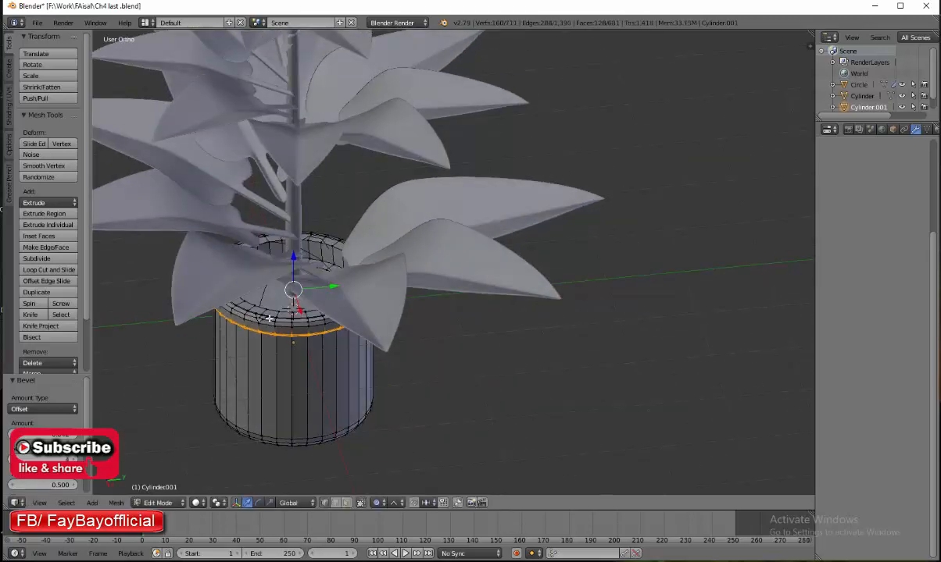
scroll(286, 327, down, 2)
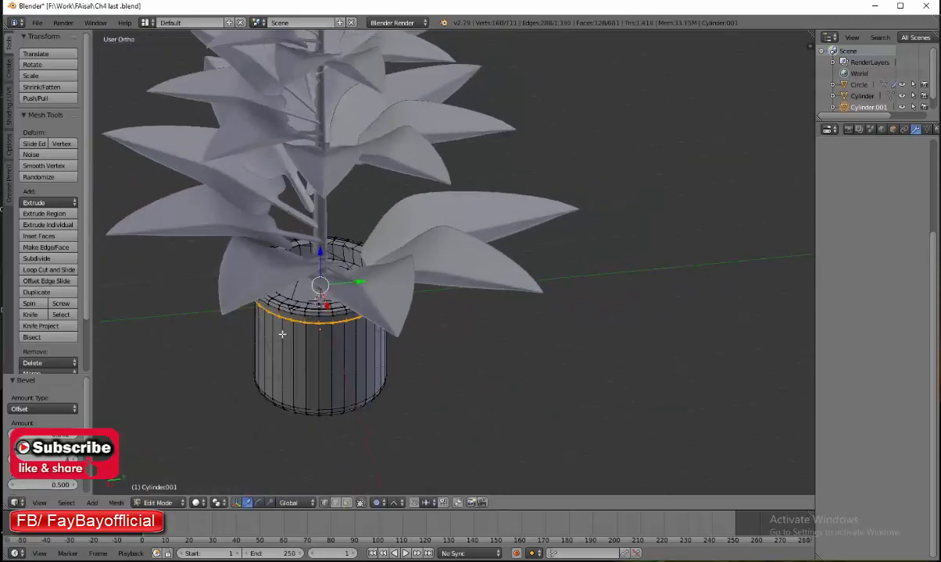
Select the whole pot mesh, add a Subdivision Surface modifier, leave Edit Mode and shade the pot smooth
key(a)
key(a)
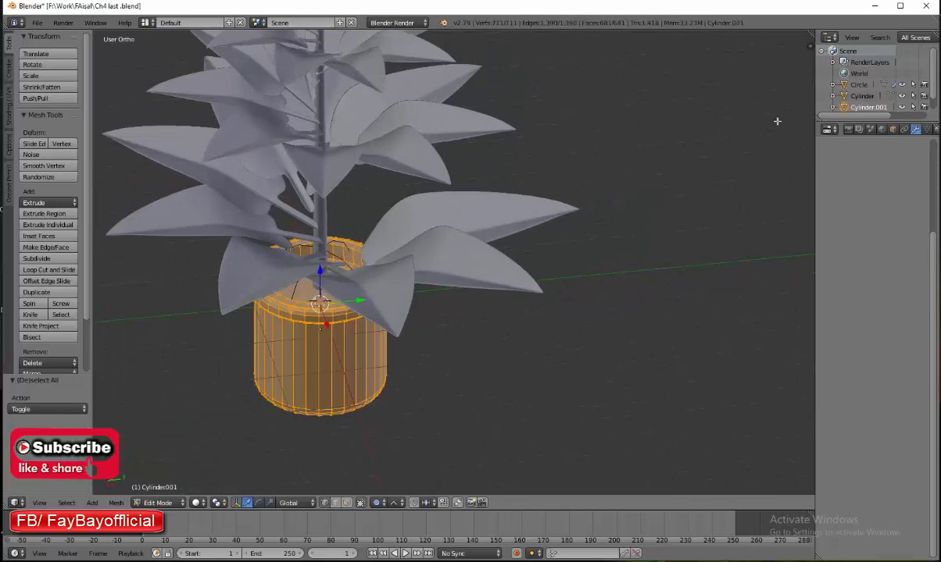
click(876, 168)
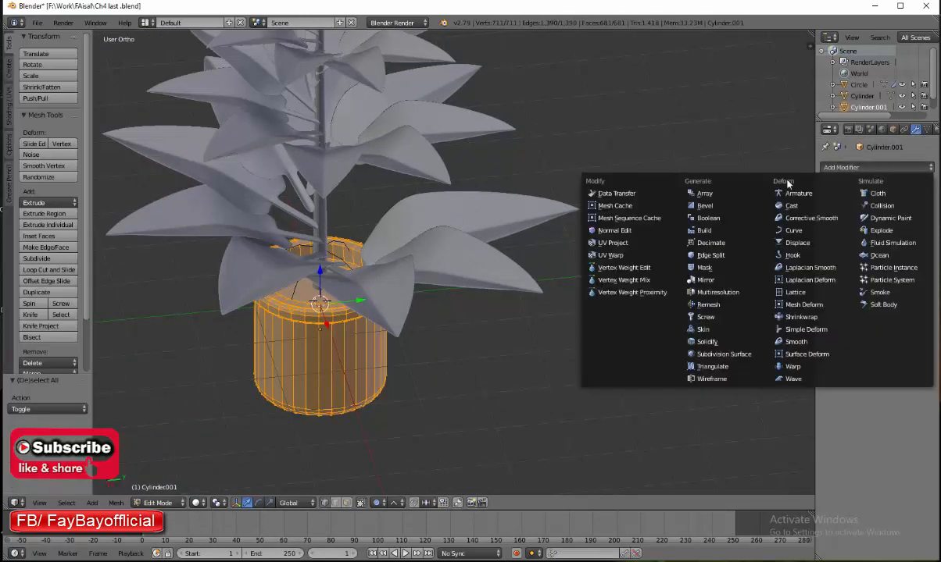
click(739, 359)
key(Tab)
click(28, 201)
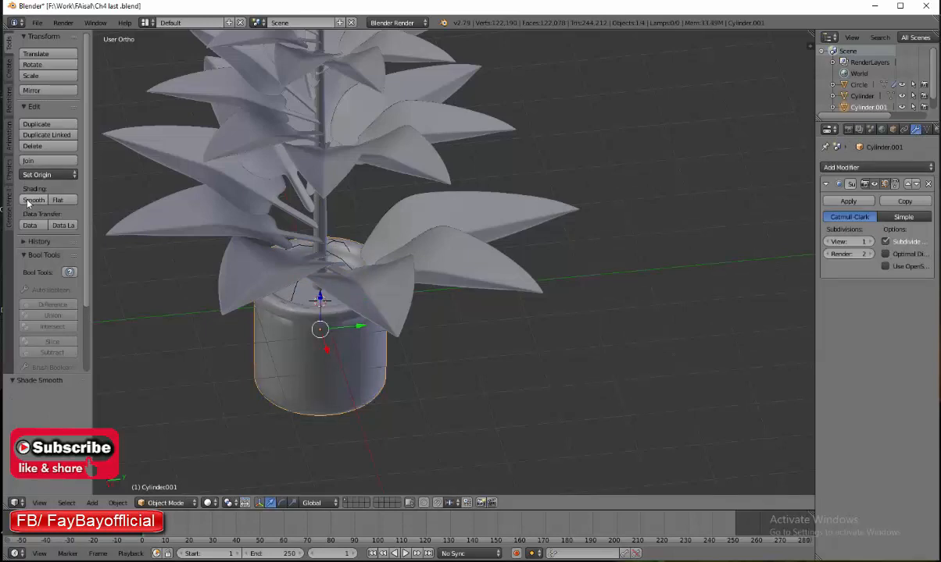
Move the leaves and the Empty together down about 0.33 along Z, closer to the pot's opening
middle_drag(157, 262, 375, 224)
scroll(383, 265, down, 4)
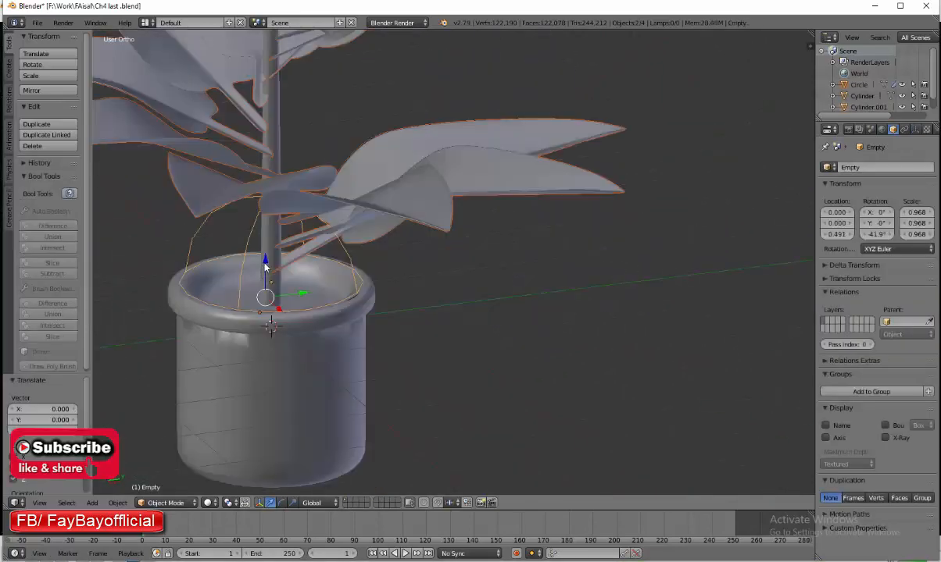
key(g)
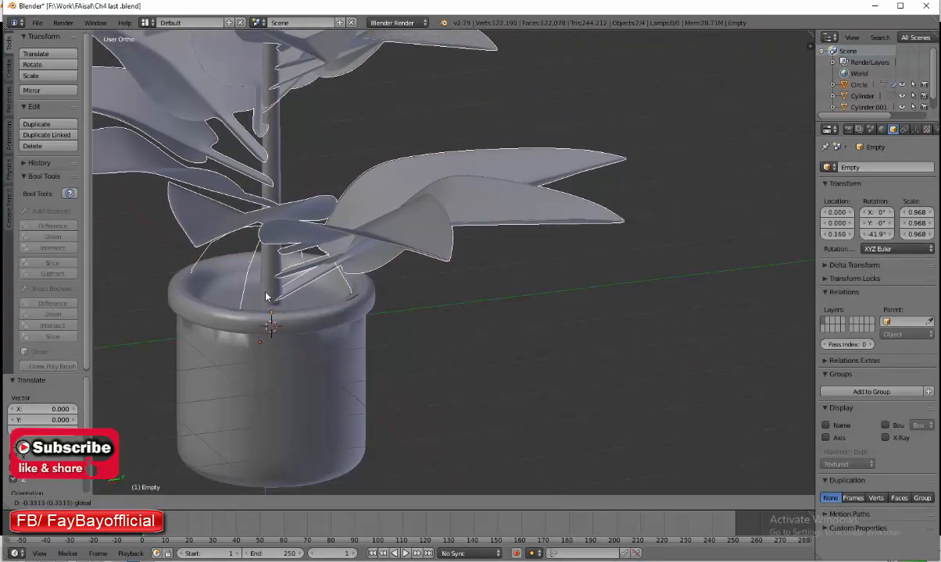
click(268, 294)
scroll(269, 288, down, 6)
scroll(327, 275, down, 2)
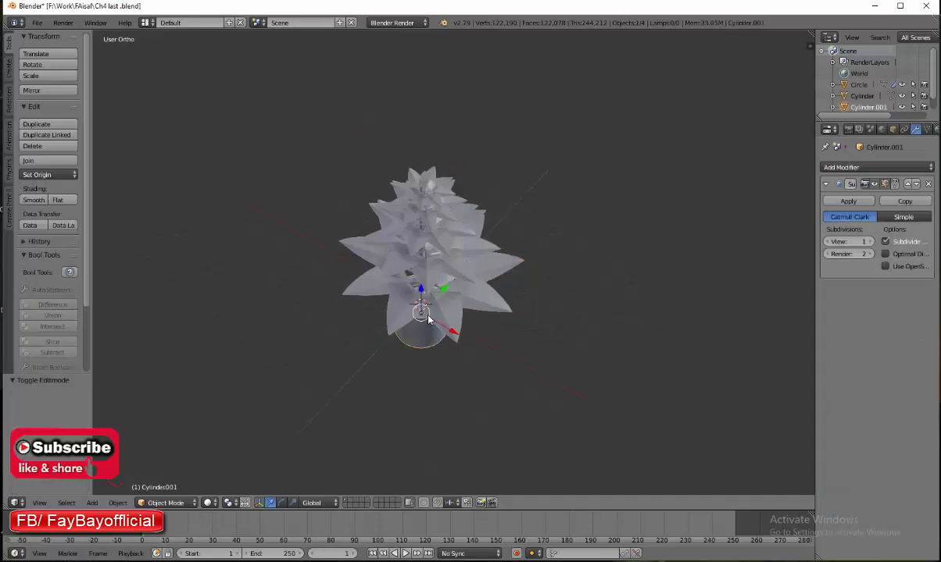
middle_drag(428, 319, 412, 303)
scroll(411, 301, up, 1)
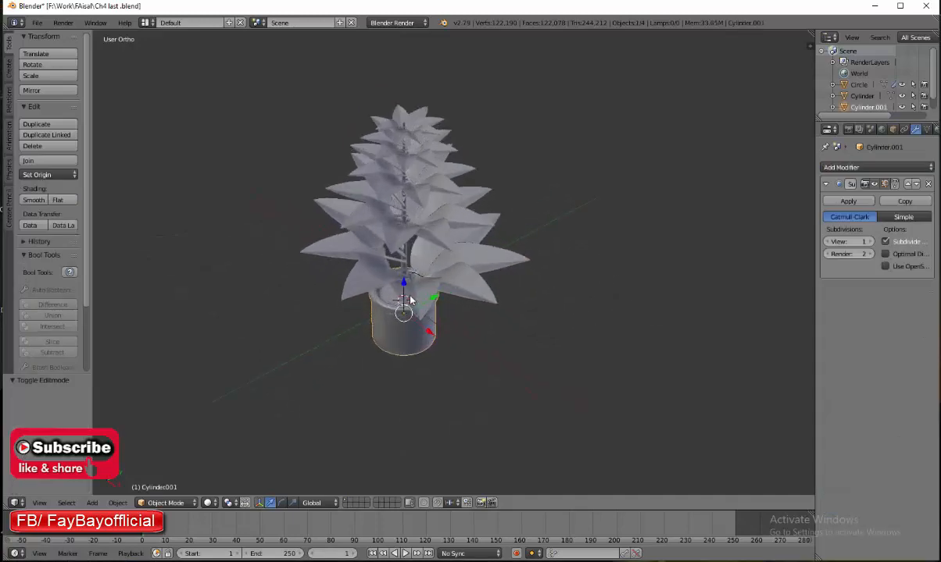